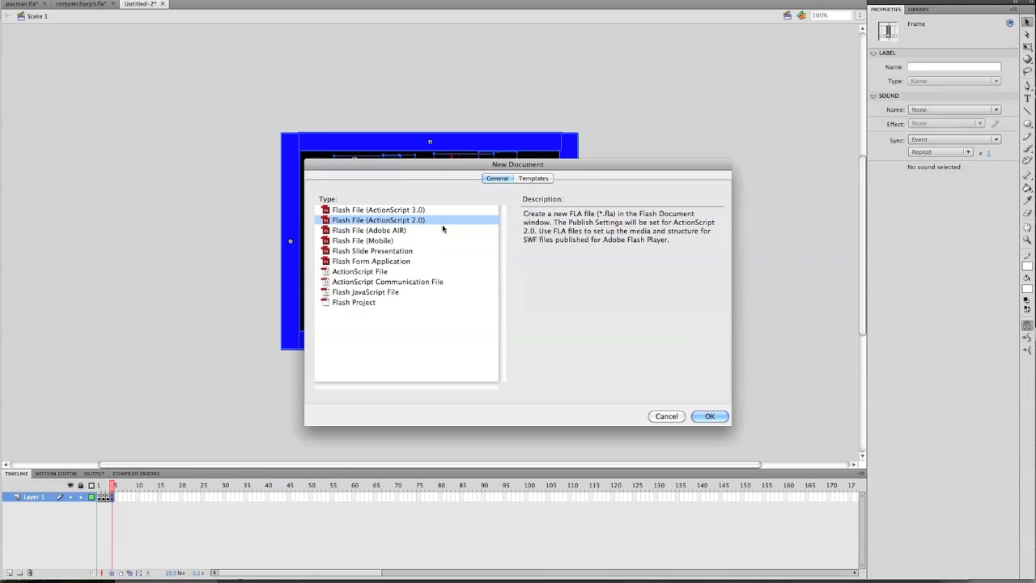
Create a new ActionScript 2.0 Flash file and set its stage colour to black
{"action": "left_click", "coordinate": [716, 418]}
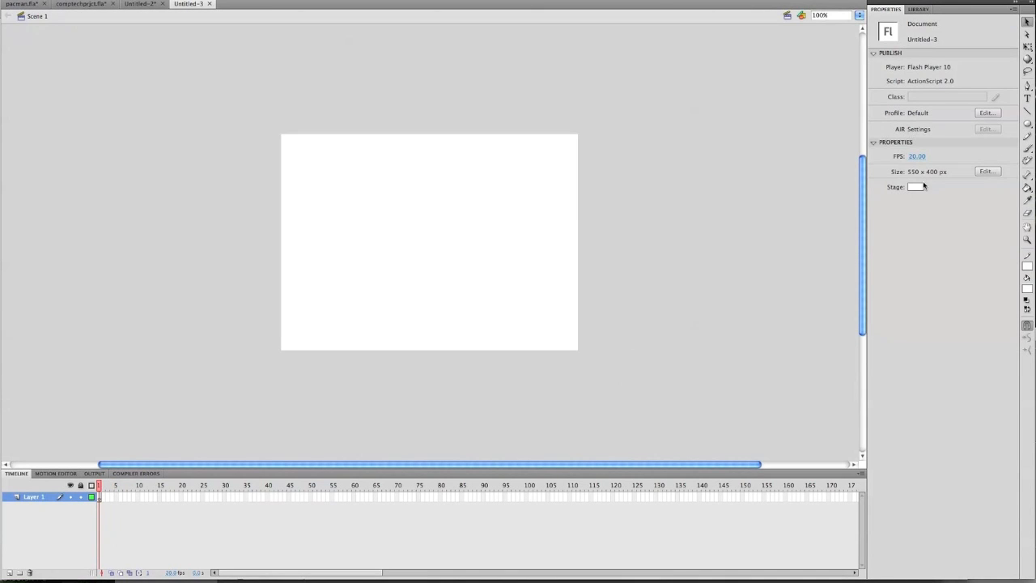
{"action": "left_click", "coordinate": [922, 186]}
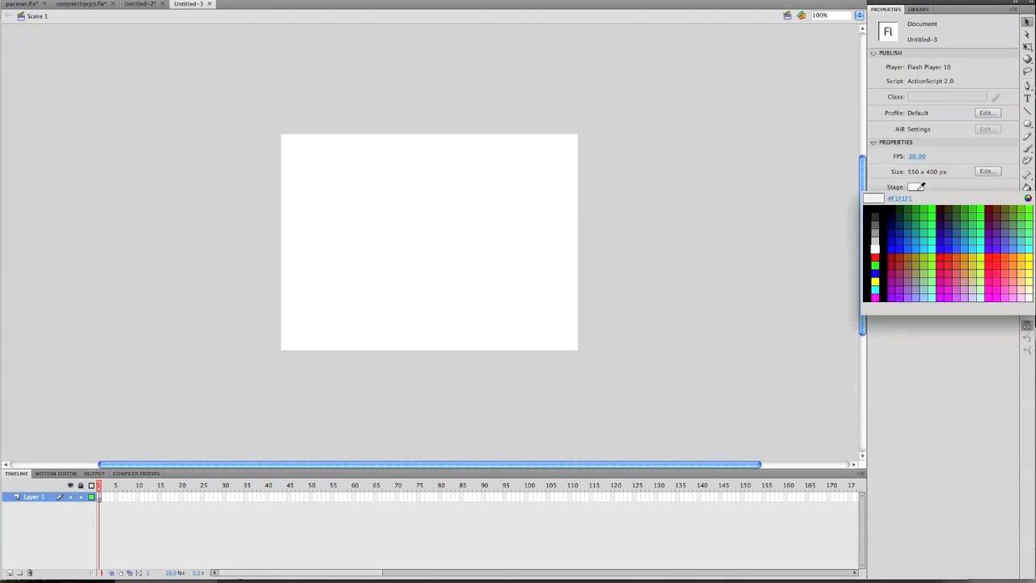
{"action": "left_click", "coordinate": [870, 208]}
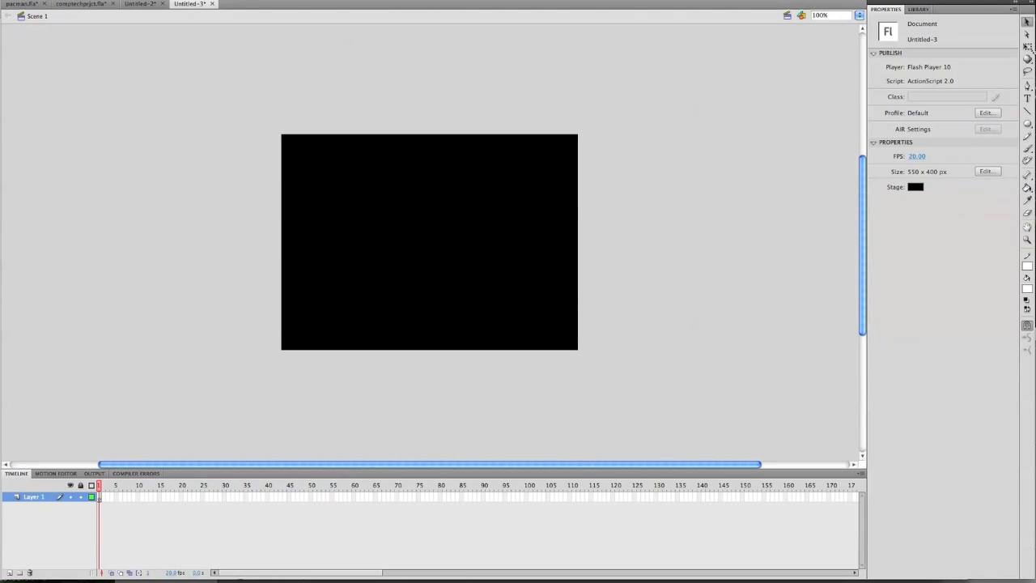
Add the title "Pac-Man" as yellow 96 pt static text centred near the upper edge of the stage
{"action": "left_click", "coordinate": [1027, 98]}
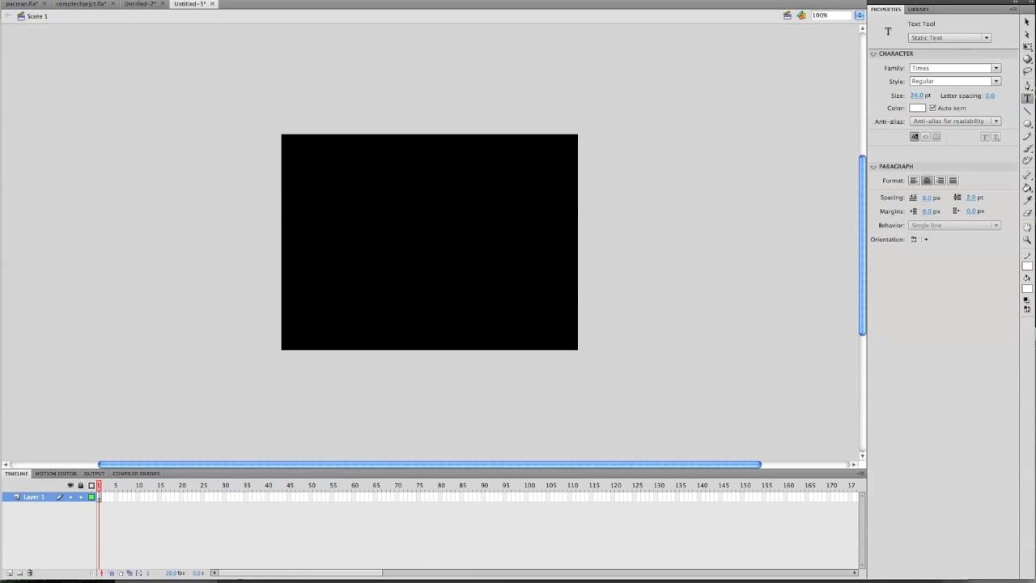
{"action": "left_click_drag", "start_coordinate": [347, 167], "coordinate": [540, 172]}
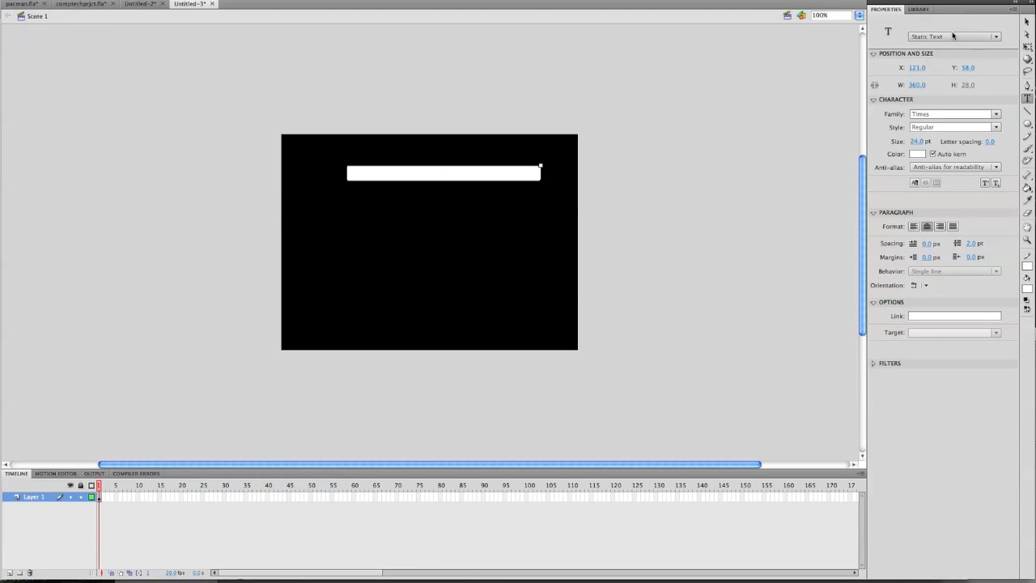
{"action": "left_click", "coordinate": [917, 154]}
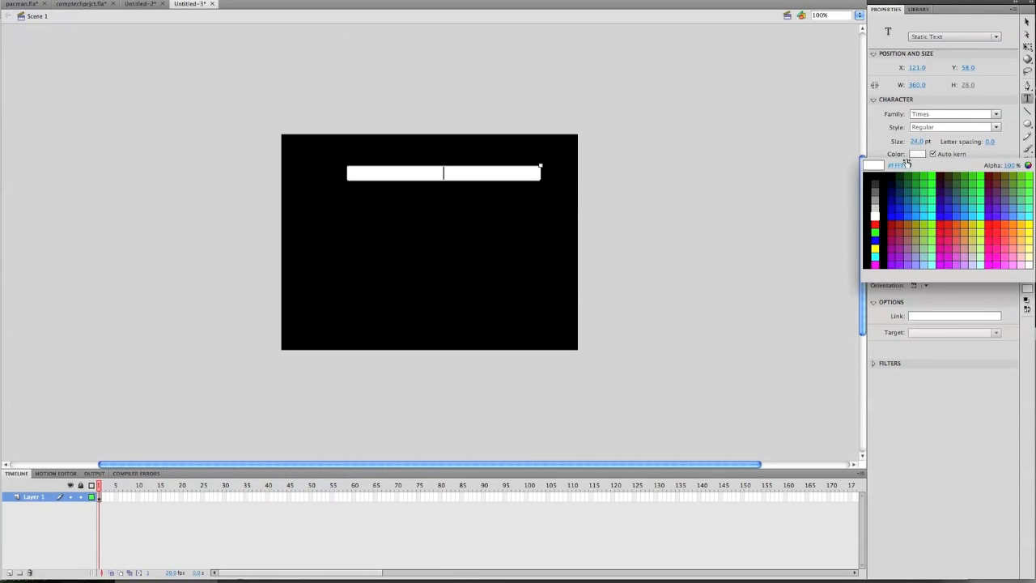
{"action": "left_click", "coordinate": [875, 246]}
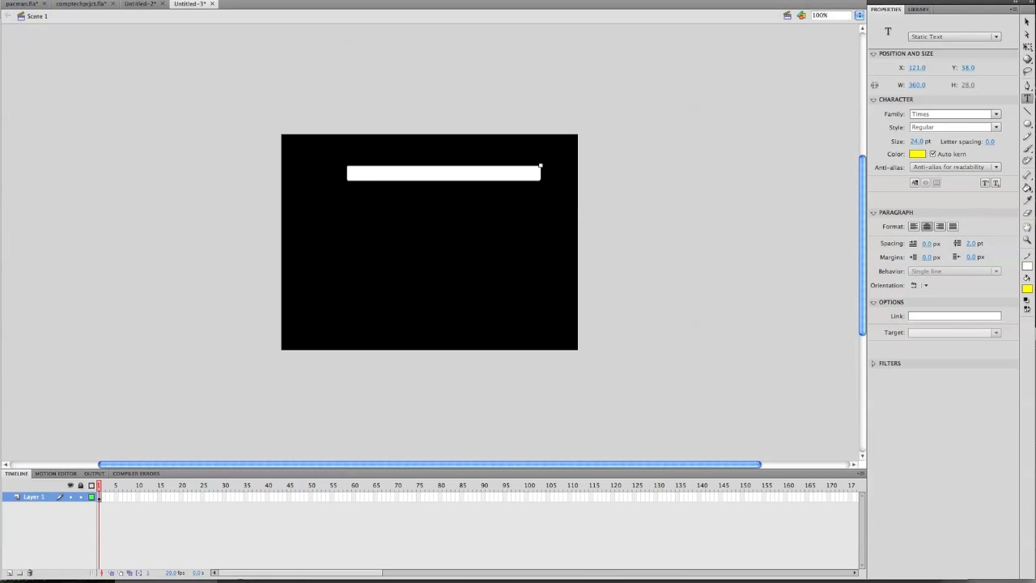
{"action": "type", "text": "Pac-Man"}
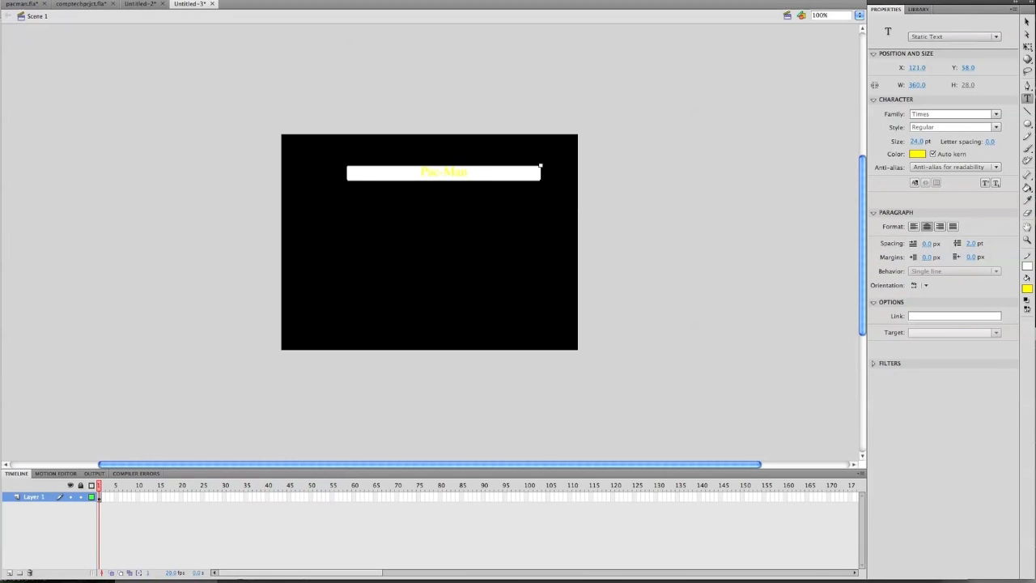
{"action": "key", "text": "ctrl+a"}
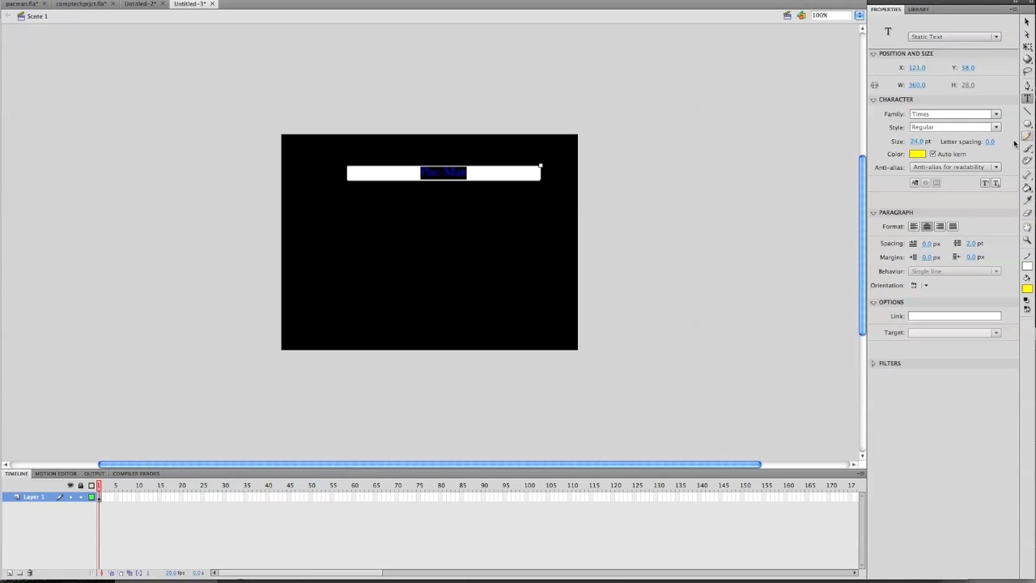
{"action": "left_click_drag", "start_coordinate": [915, 142], "coordinate": [948, 142]}
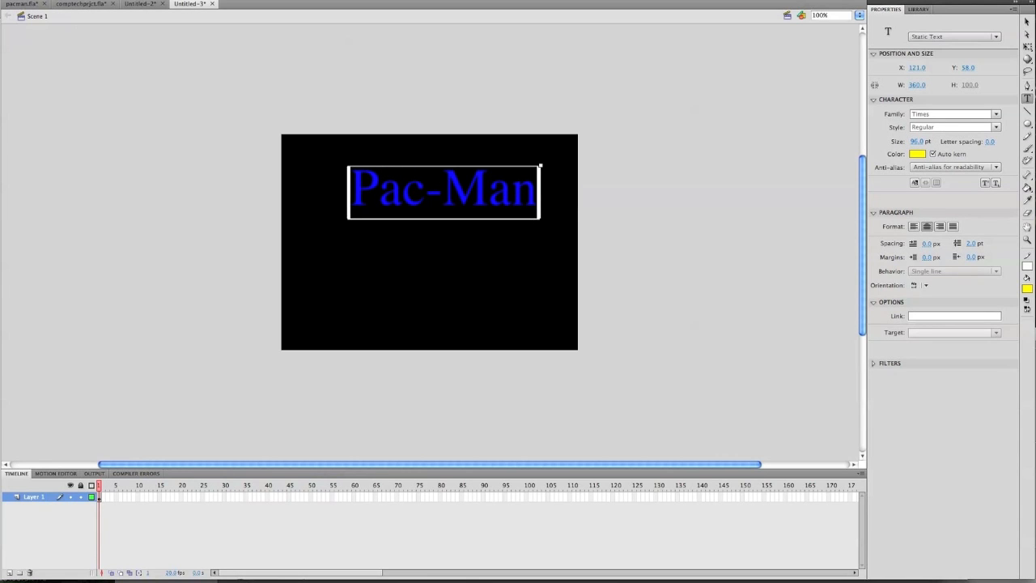
{"action": "left_click_drag", "start_coordinate": [450, 168], "coordinate": [433, 149]}
{"action": "left_click", "coordinate": [648, 139]}
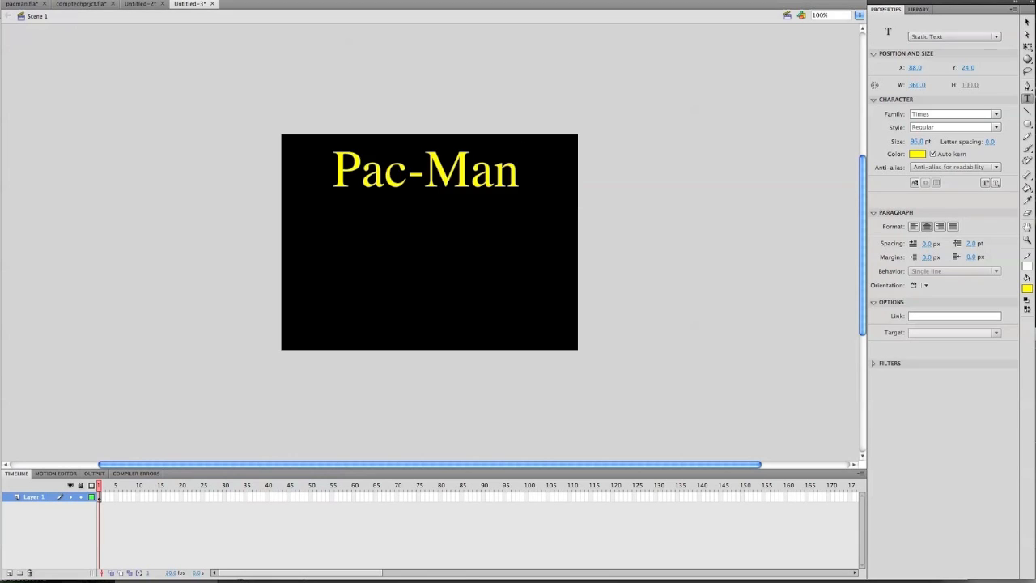
Add the yellow text "Start" at 43 pt and place it centred in the lower part of the stage
{"action": "left_click_drag", "start_coordinate": [389, 210], "coordinate": [497, 266]}
{"action": "type", "text": "Star"}
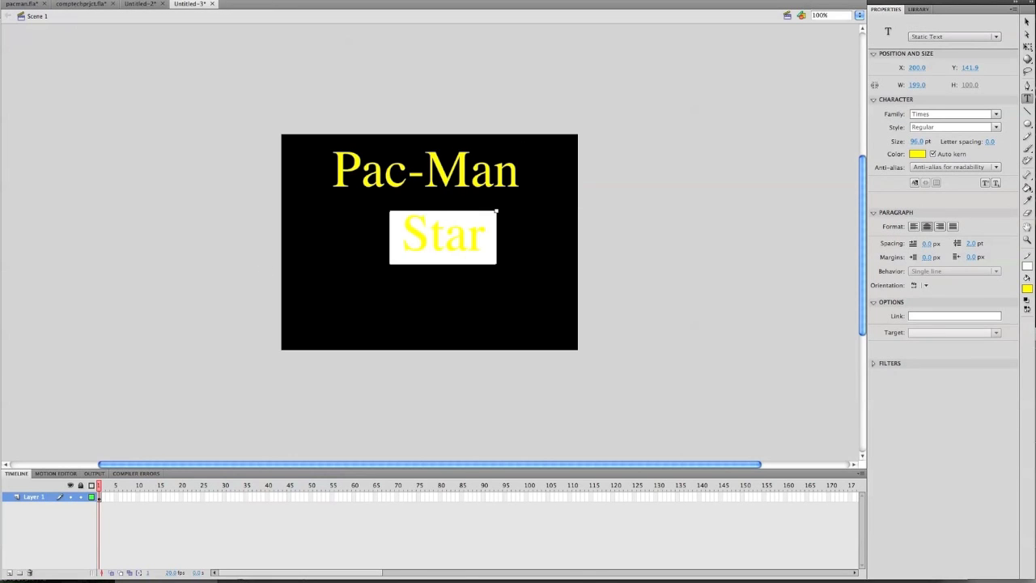
{"action": "type", "text": "t"}
{"action": "key", "text": "ctrl+a"}
{"action": "left_click_drag", "start_coordinate": [917, 142], "coordinate": [889, 142]}
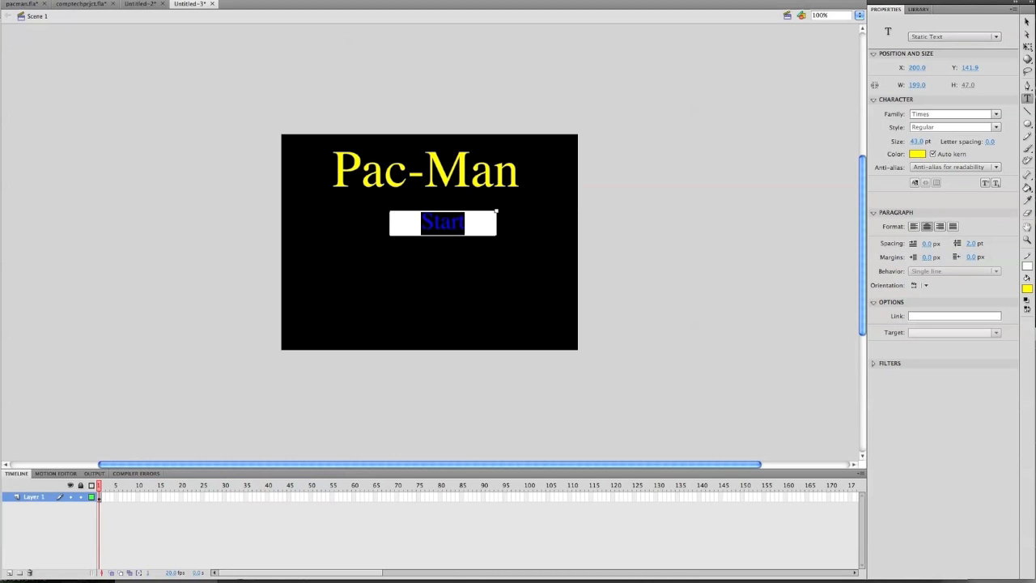
{"action": "left_click_drag", "start_coordinate": [482, 212], "coordinate": [467, 278]}
{"action": "left_click", "coordinate": [479, 317]}
{"action": "key", "text": "v"}
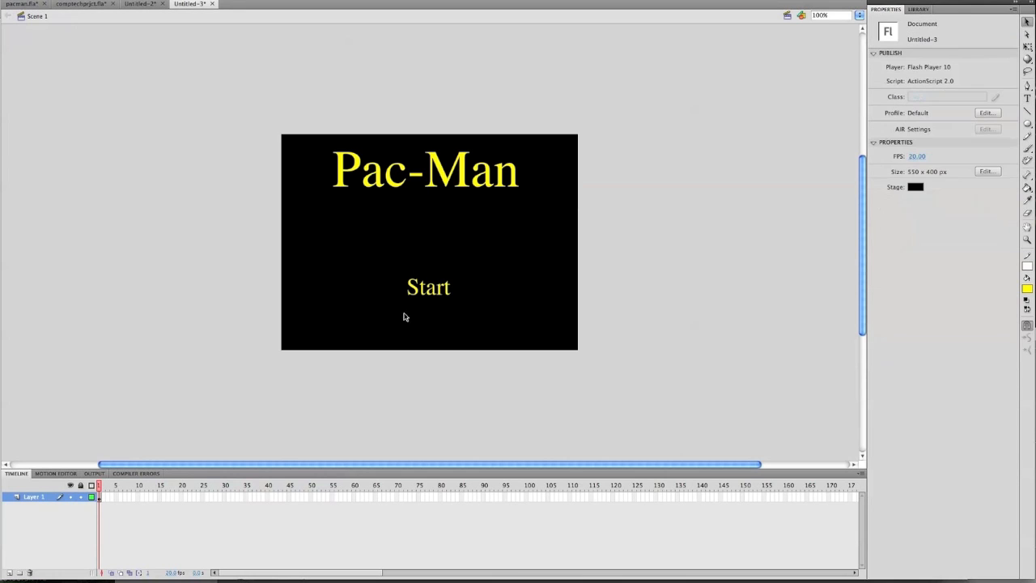
Convert the "Start" text to a Button symbol named "start"
{"action": "right_click", "coordinate": [426, 292]}
{"action": "left_click", "coordinate": [519, 535]}
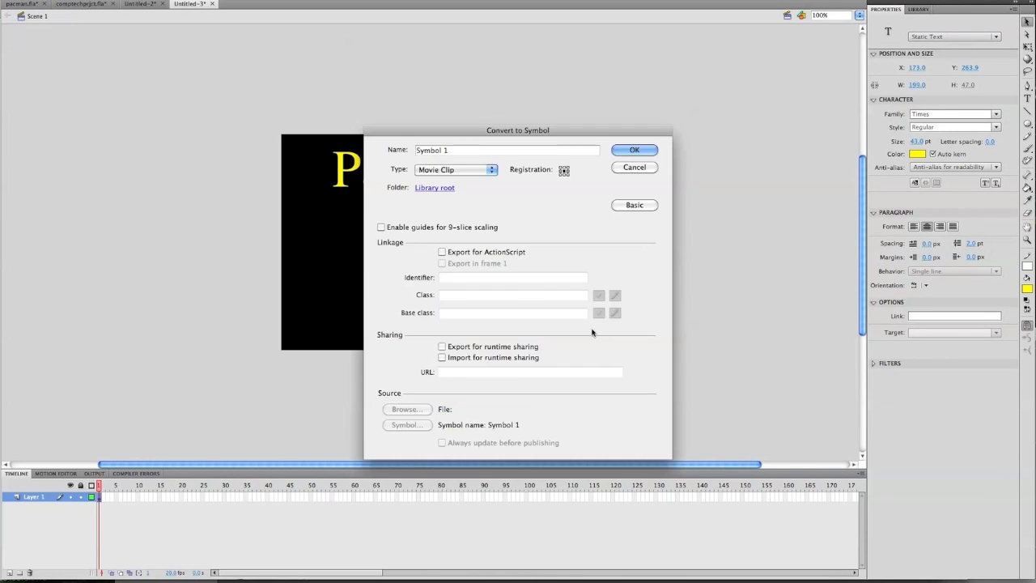
{"action": "left_click", "coordinate": [462, 170]}
{"action": "left_click", "coordinate": [430, 179]}
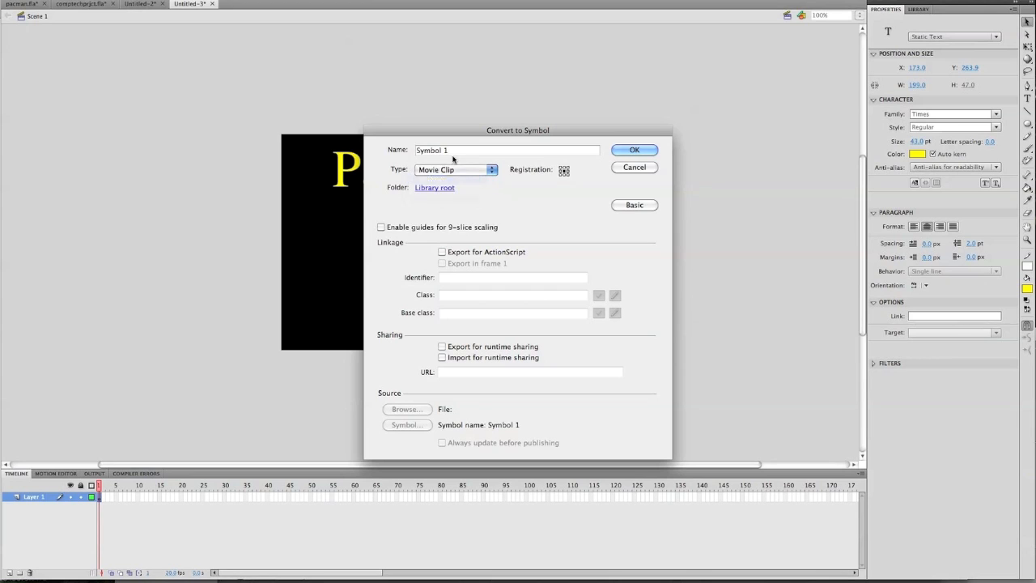
{"action": "type", "text": "start"}
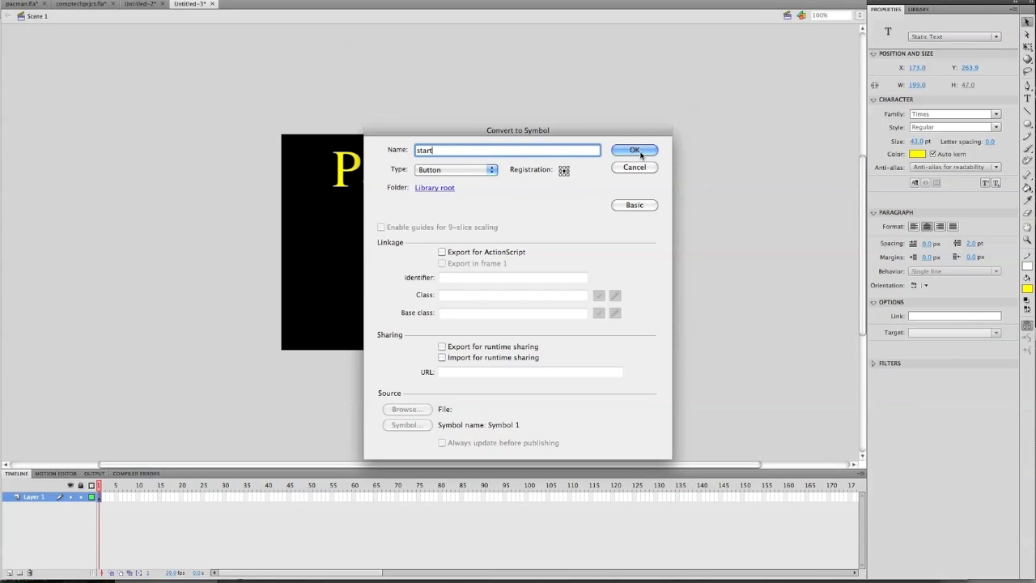
{"action": "left_click", "coordinate": [641, 154]}
Script the start button with on (press) { gotoAndPlay(2); } and auto-format the code
{"action": "right_click", "coordinate": [416, 288]}
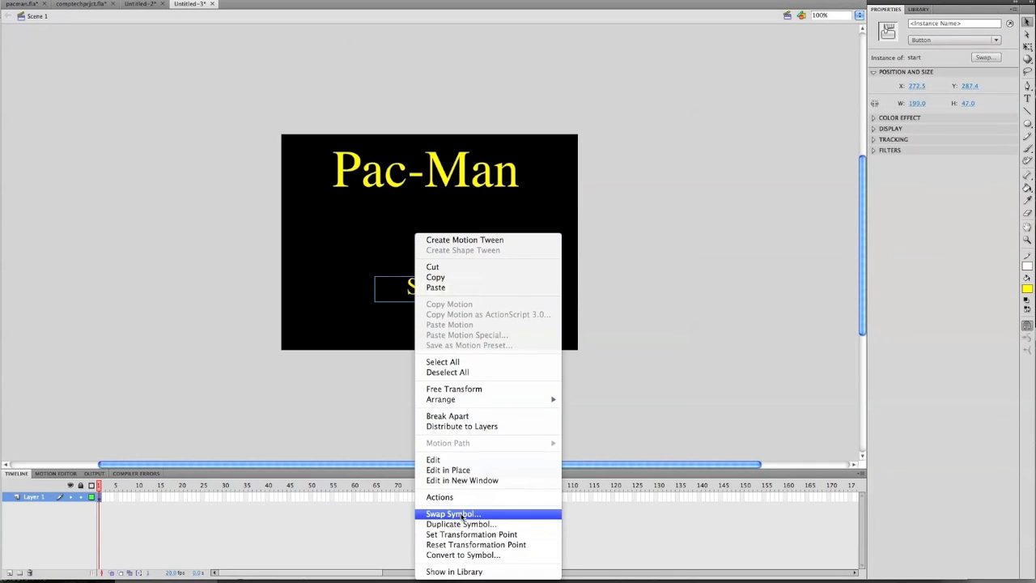
{"action": "left_click", "coordinate": [439, 493]}
{"action": "type", "text": "on(press"}
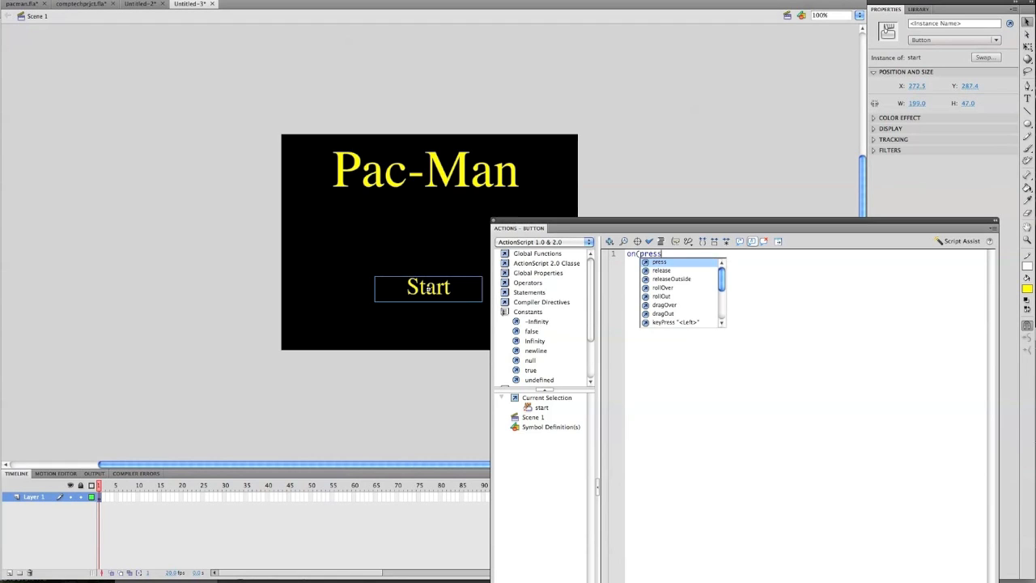
{"action": "type", "text": "){"}
{"action": "key", "text": "Return"}
{"action": "type", "text": "gotoAndPlay(2)"}
{"action": "key", "text": "Return"}
{"action": "type", "text": "}"}
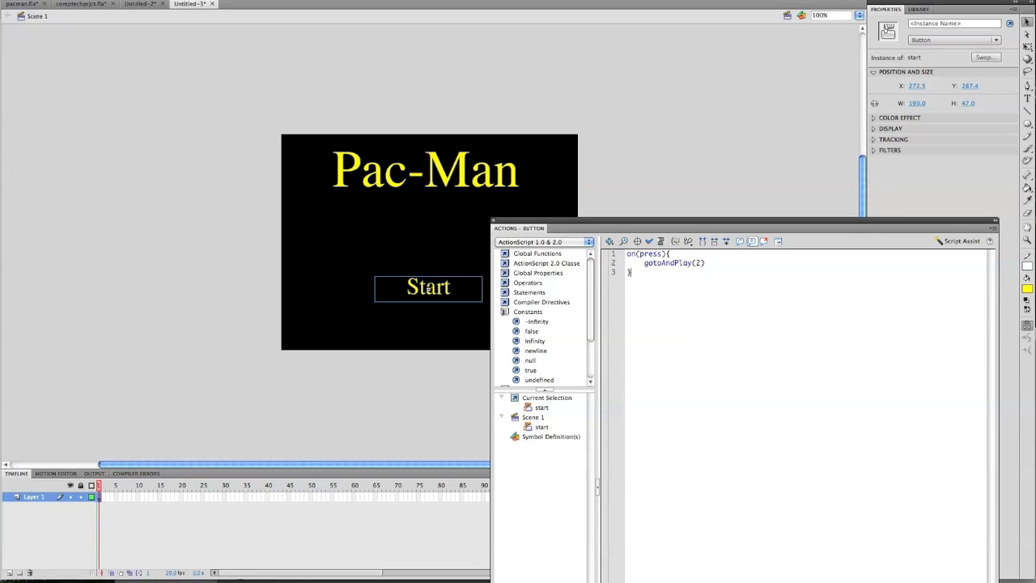
{"action": "left_click", "coordinate": [662, 241]}
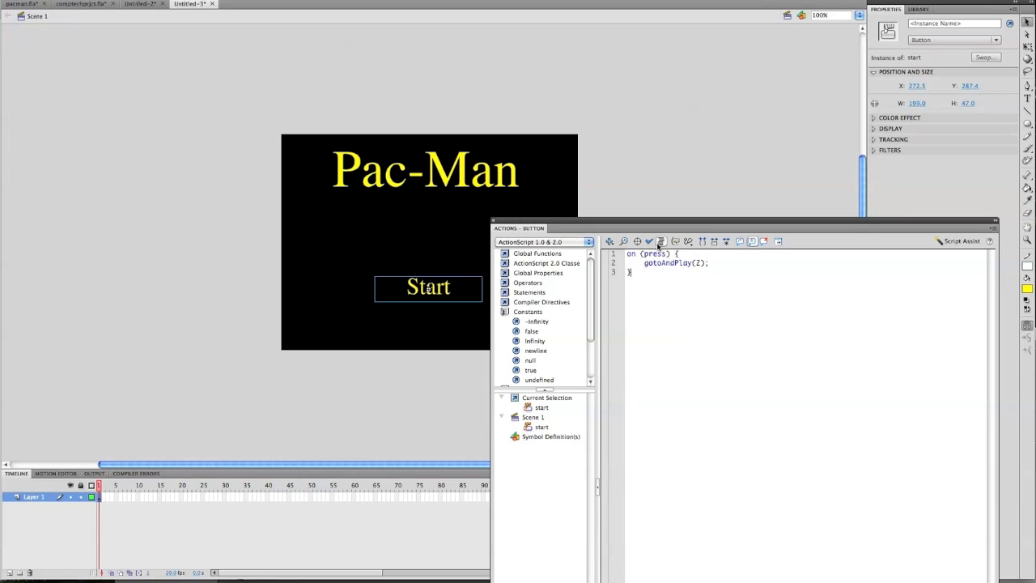
Add the action stop(); to frame 1 and insert a blank keyframe at frame 2
{"action": "left_click", "coordinate": [101, 497]}
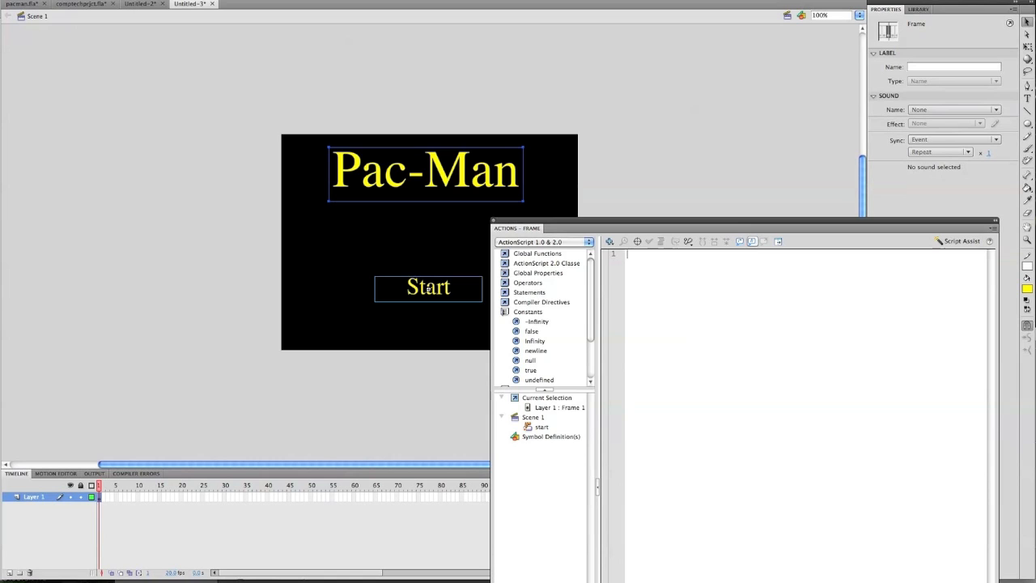
{"action": "type", "text": "stop();"}
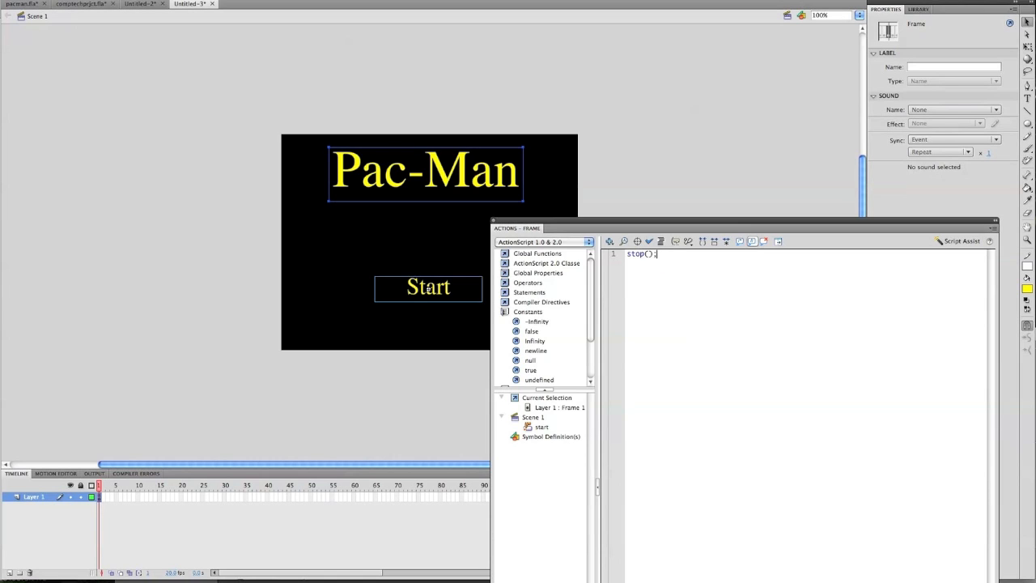
{"action": "left_click", "coordinate": [494, 224]}
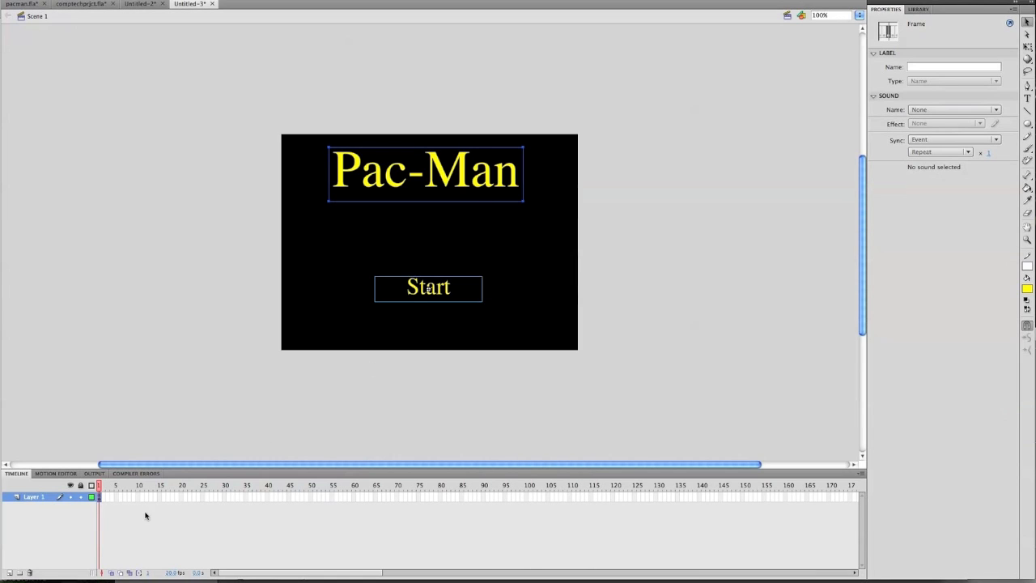
{"action": "right_click", "coordinate": [100, 496]}
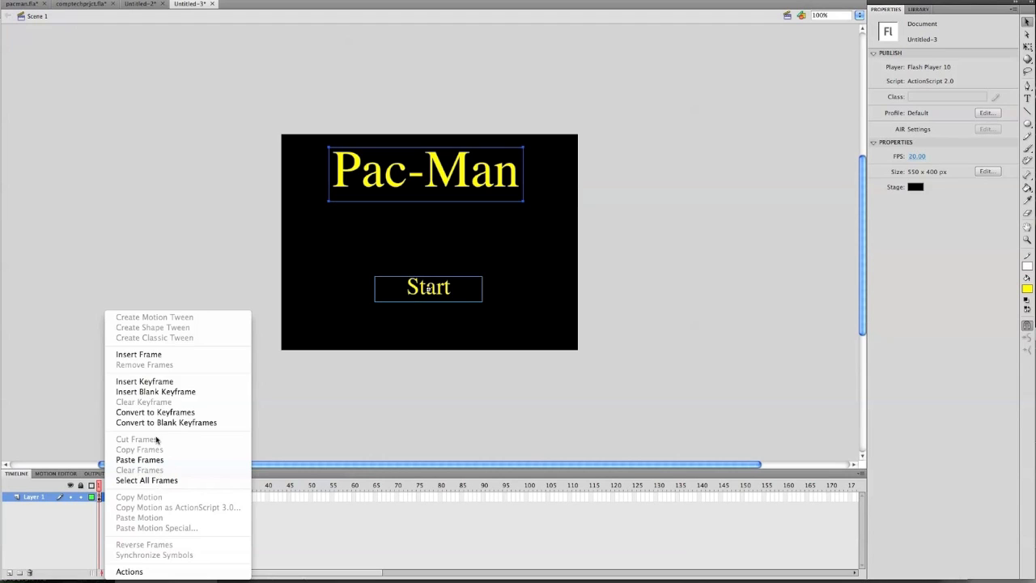
{"action": "left_click", "coordinate": [162, 392]}
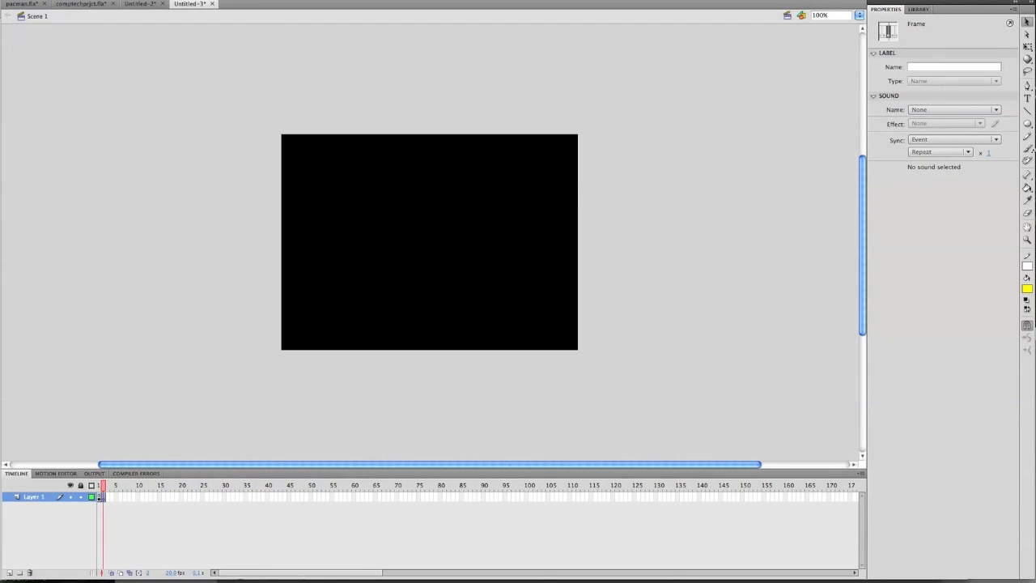
Draw a rectangle with blue stroke and fill, about 36 by 401 px, along the stage's right edge
{"action": "left_click_drag", "start_coordinate": [1027, 125], "coordinate": [992, 126]}
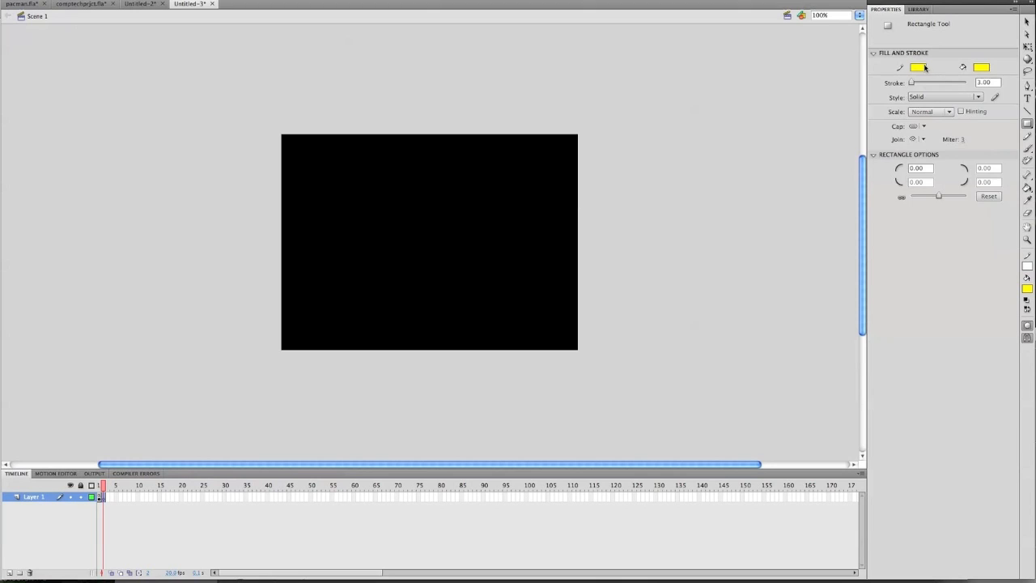
{"action": "left_click", "coordinate": [926, 68]}
{"action": "left_click", "coordinate": [881, 148]}
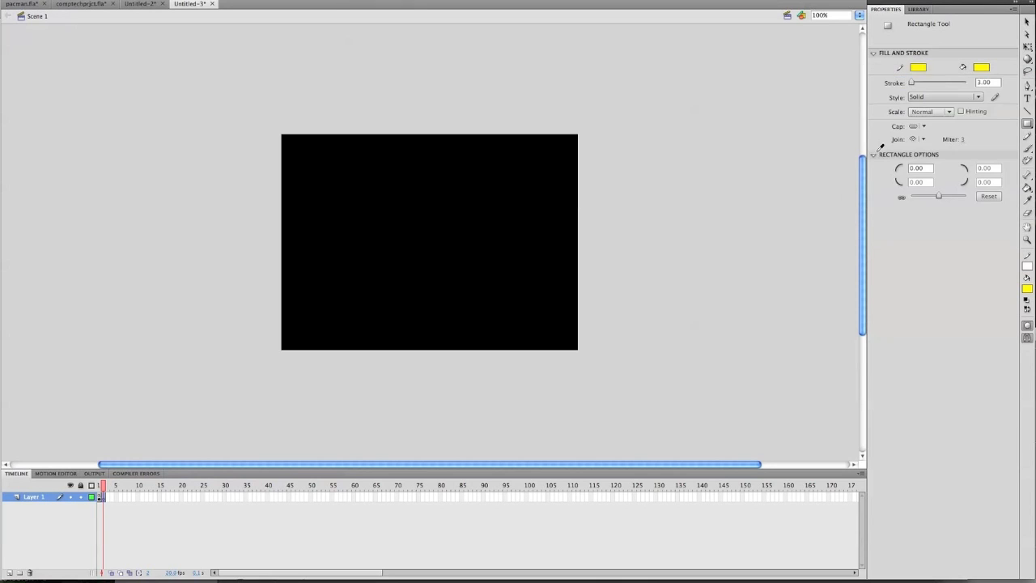
{"action": "left_click", "coordinate": [982, 67]}
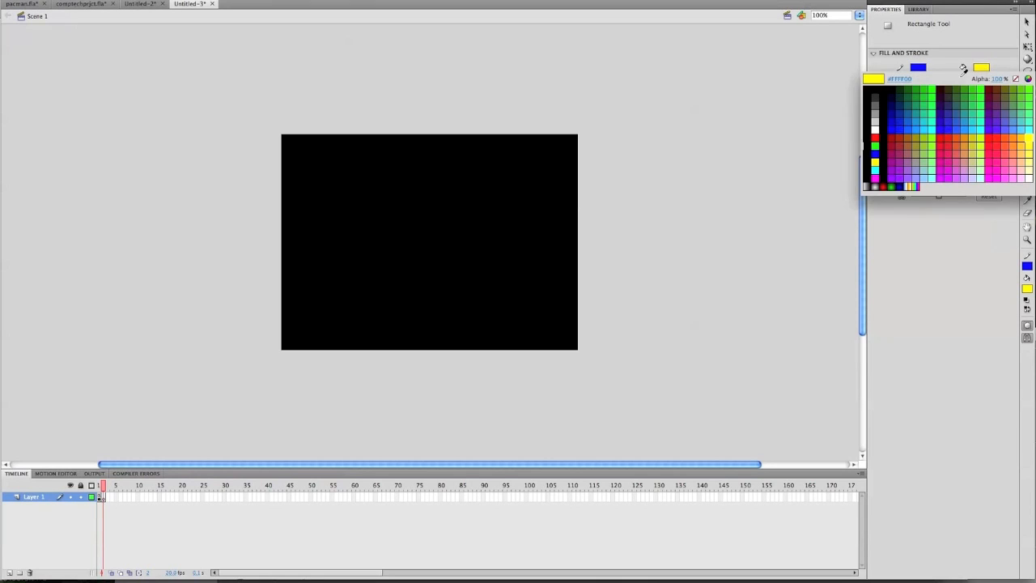
{"action": "left_click", "coordinate": [876, 153]}
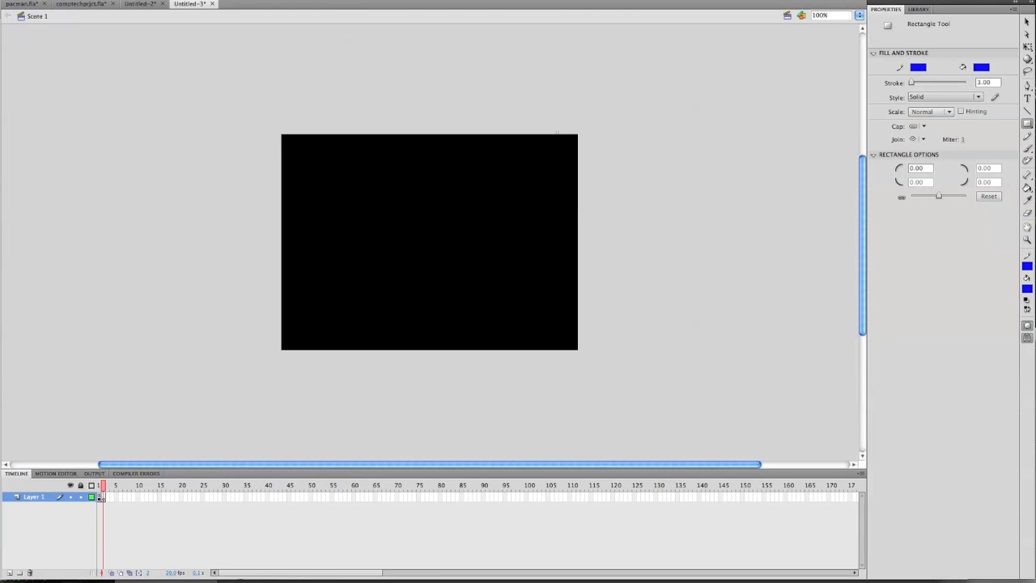
{"action": "left_click_drag", "start_coordinate": [559, 133], "coordinate": [580, 350]}
Convert the blue rectangle to a Movie Clip symbol named "wall"
{"action": "left_click", "coordinate": [1025, 23]}
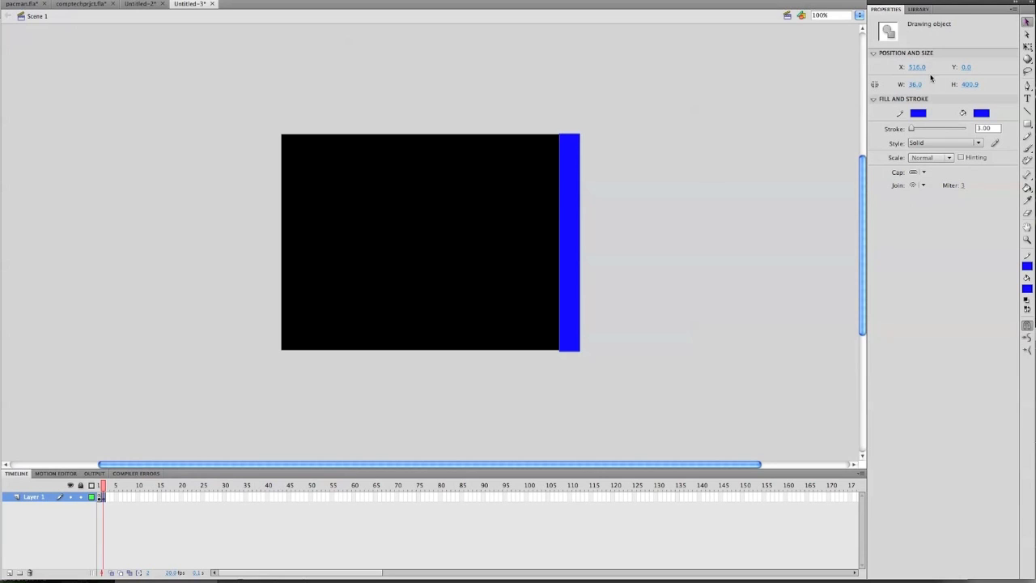
{"action": "right_click", "coordinate": [567, 215]}
{"action": "left_click", "coordinate": [600, 431]}
{"action": "left_click", "coordinate": [482, 169]}
{"action": "left_click", "coordinate": [457, 161]}
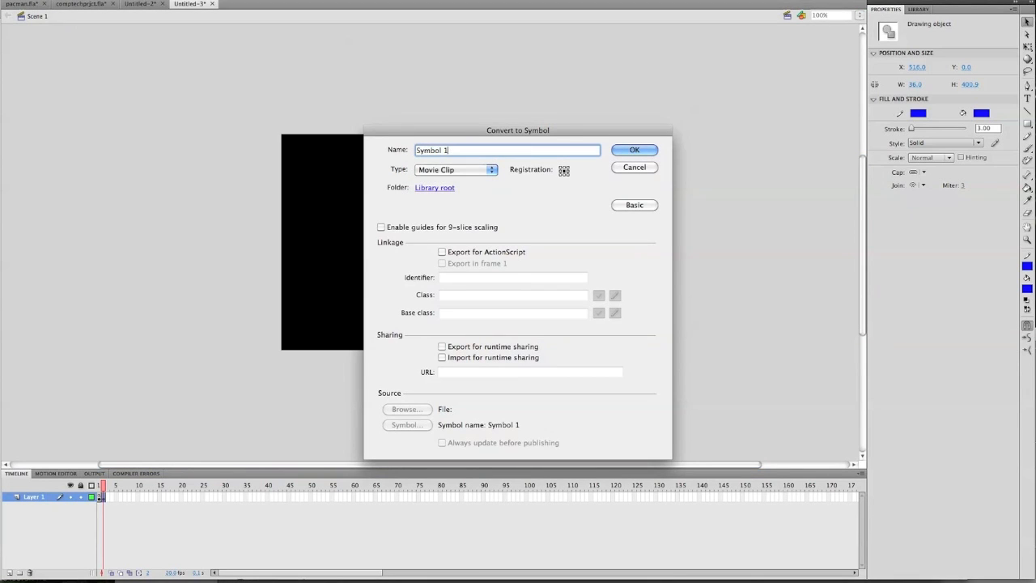
{"action": "type", "text": "wall"}
{"action": "key", "text": "Return"}
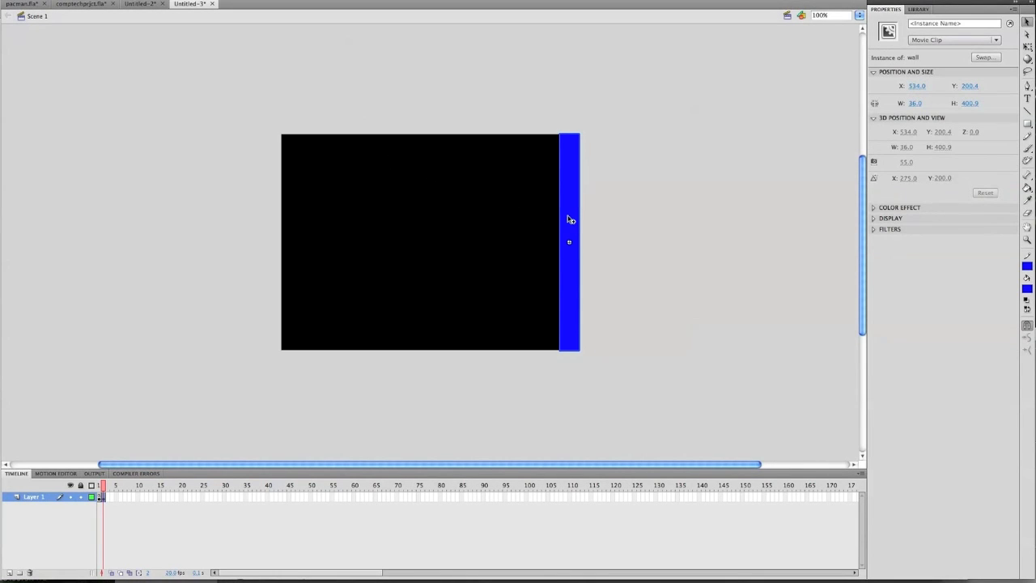
Duplicate the wall onto the stage's left edge and draw a blue rectangle about 480 by 33 px along the bottom between both walls
{"action": "left_click_drag", "start_coordinate": [569, 219], "coordinate": [290, 222]}
{"action": "left_click", "coordinate": [372, 231]}
{"action": "key", "text": "r"}
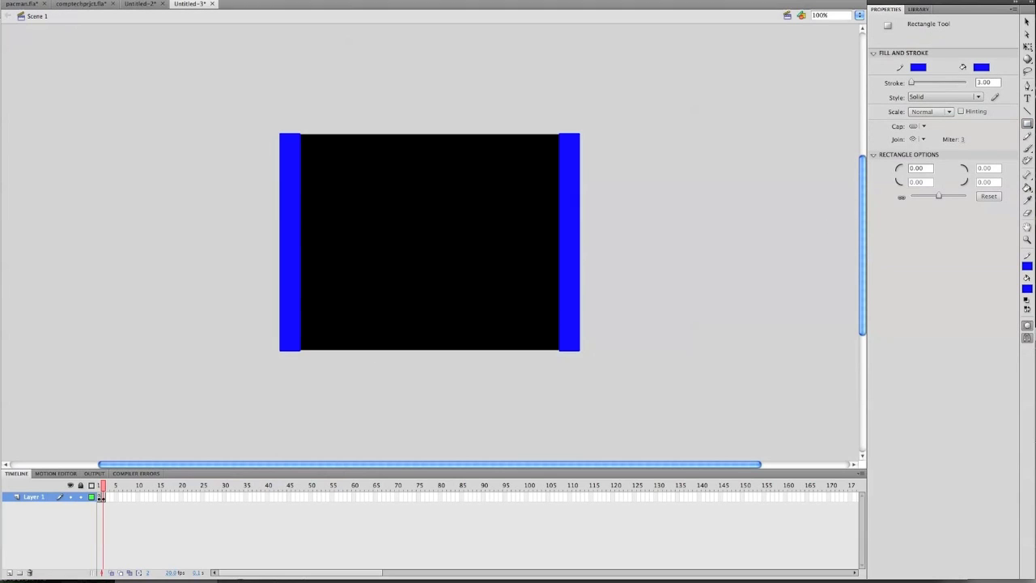
{"action": "mouse_move", "coordinate": [301, 334]}
{"action": "left_mouse_down"}
{"action": "mouse_move", "coordinate": [421, 361]}
{"action": "mouse_move", "coordinate": [558, 350]}
{"action": "left_mouse_up"}
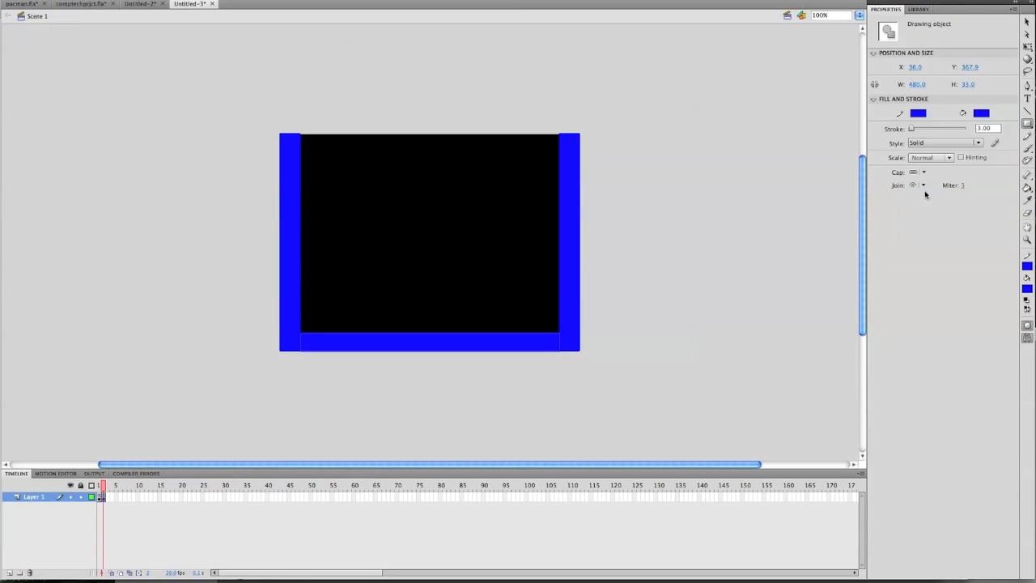
Convert the blue rectangle along the stage's bottom edge to a Movie Clip symbol named "wall2"
{"action": "left_click", "coordinate": [1028, 23]}
{"action": "right_click", "coordinate": [515, 343]}
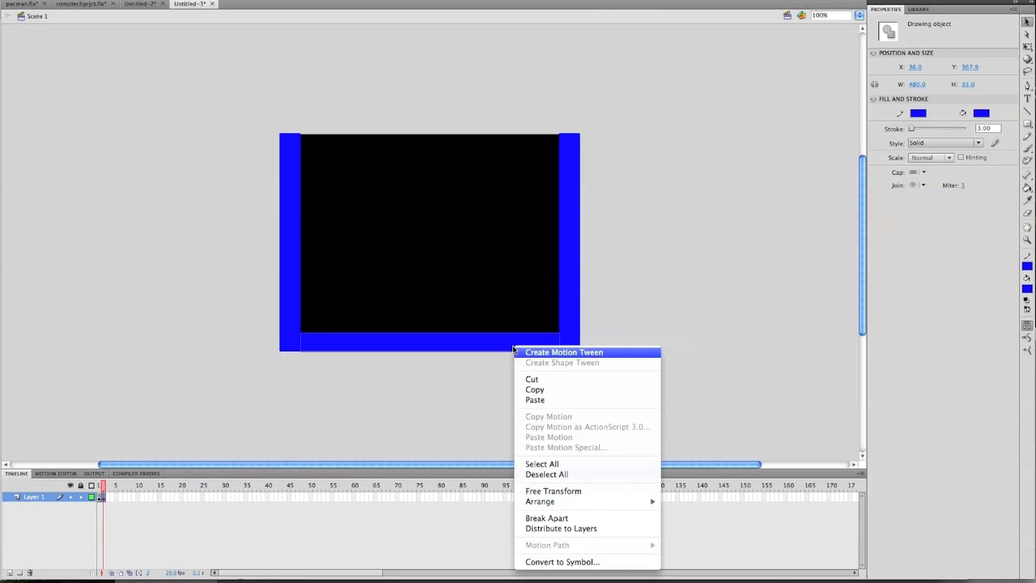
{"action": "left_click", "coordinate": [567, 560]}
{"action": "type", "text": "wall3"}
{"action": "key", "text": "Return"}
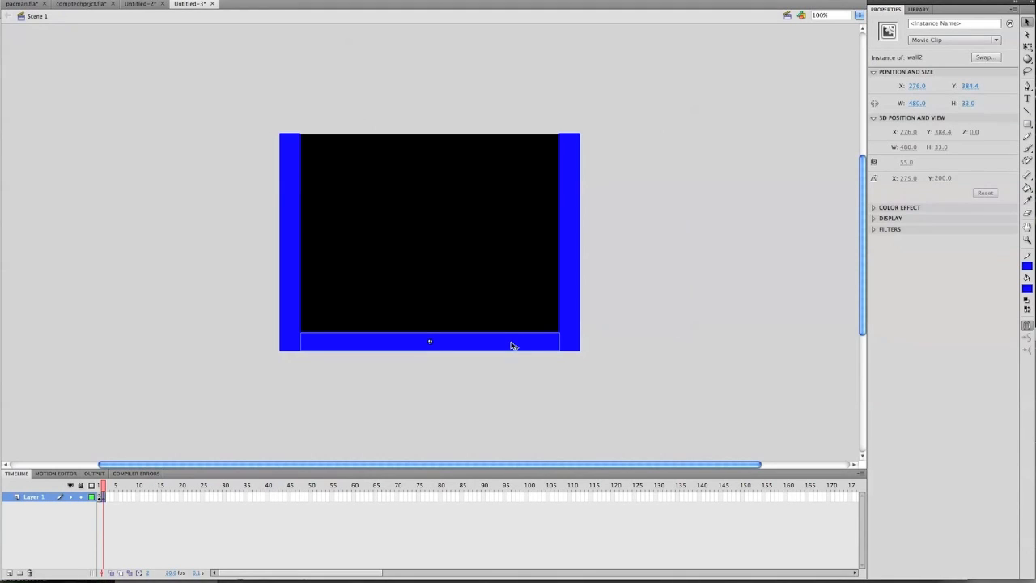
Duplicate the bottom wall onto the stage's top edge and nudge the copy down into line with the side walls
{"action": "left_click_drag", "start_coordinate": [507, 345], "coordinate": [507, 144]}
{"action": "left_click", "coordinate": [513, 226]}
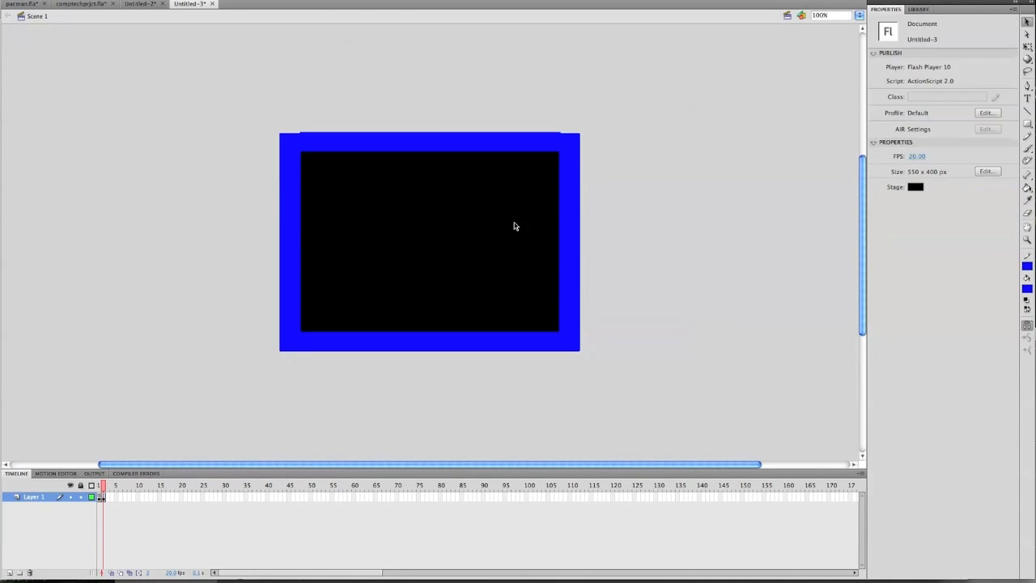
{"action": "left_click", "coordinate": [532, 145]}
{"action": "key", "text": "Down"}
{"action": "left_click", "coordinate": [496, 120]}
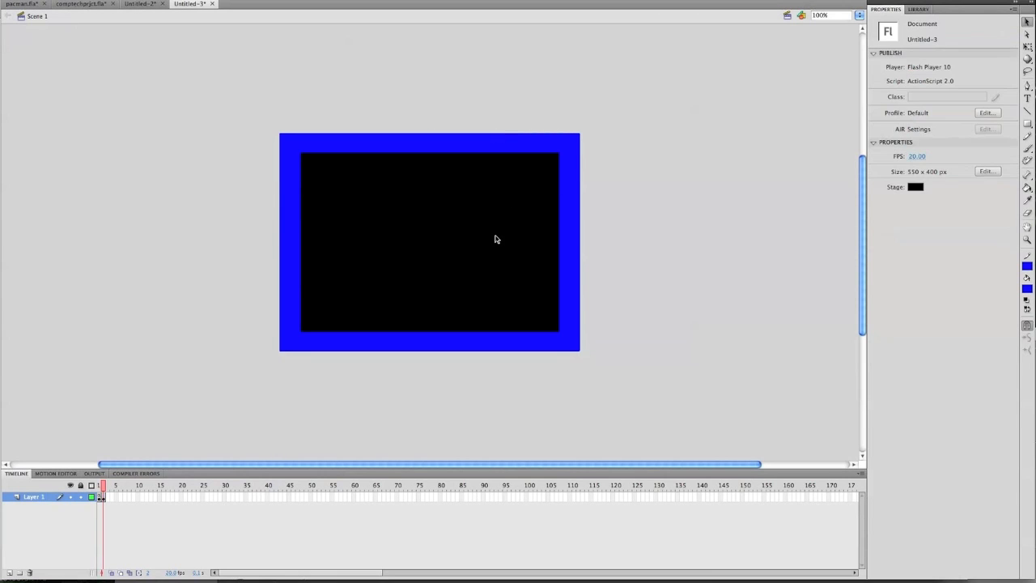
Start a script on the right wall with onClipEvent(enterFrame){ and the condition if(_root.char.hitTest(this)){
{"action": "left_click", "coordinate": [569, 220]}
{"action": "right_click", "coordinate": [570, 223]}
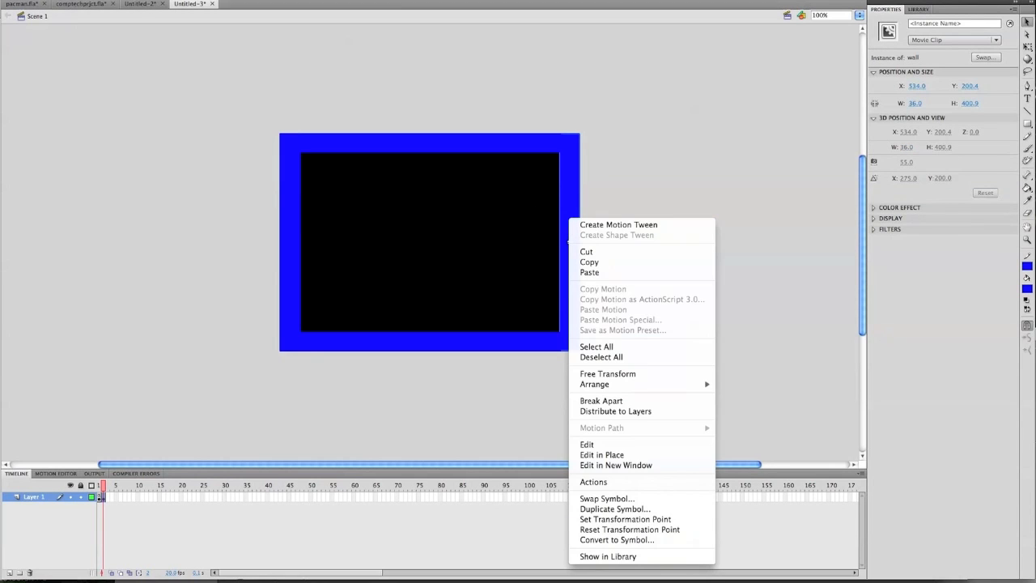
{"action": "left_click", "coordinate": [614, 486]}
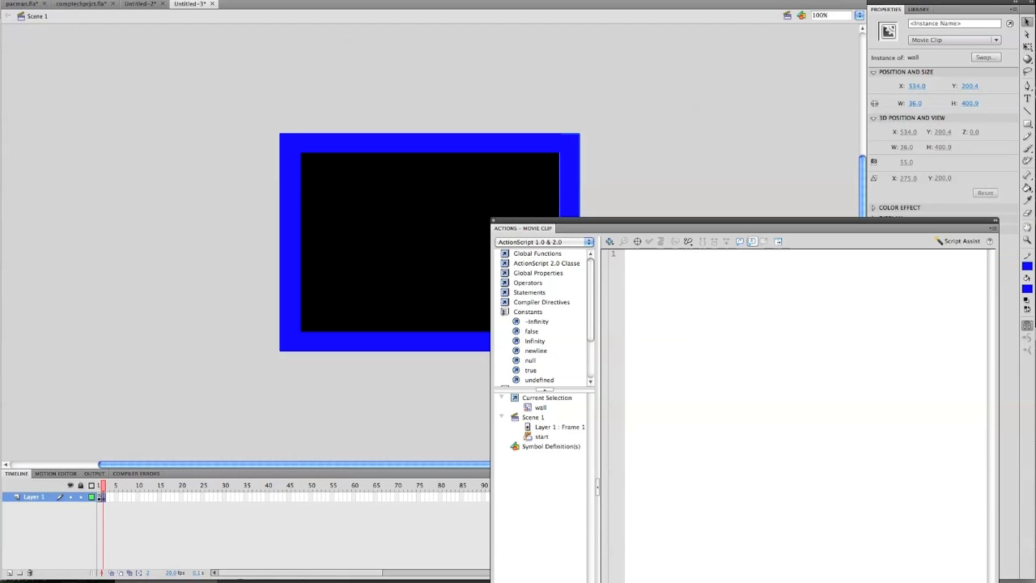
{"action": "type", "text": "onClipEvent(enterFrame"}
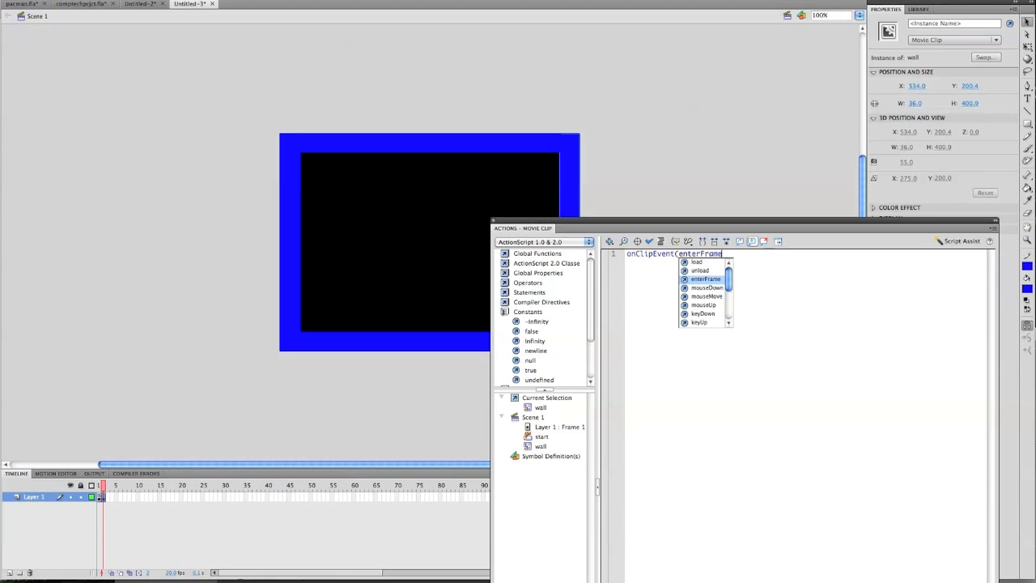
{"action": "type", "text": ")"}
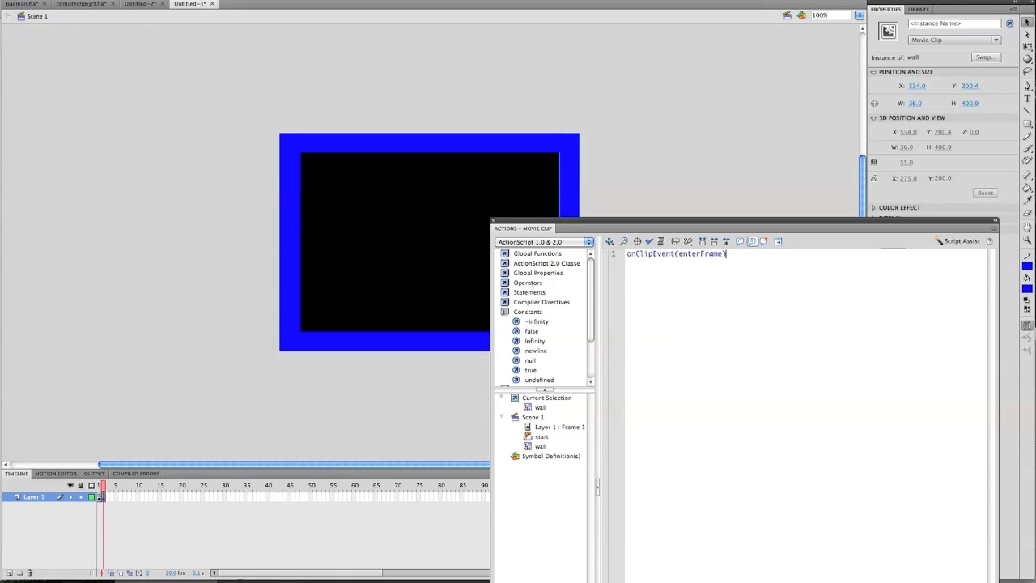
{"action": "key", "text": "BackSpace"}
{"action": "key", "text": "BackSpace"}
{"action": "type", "text": "if("}
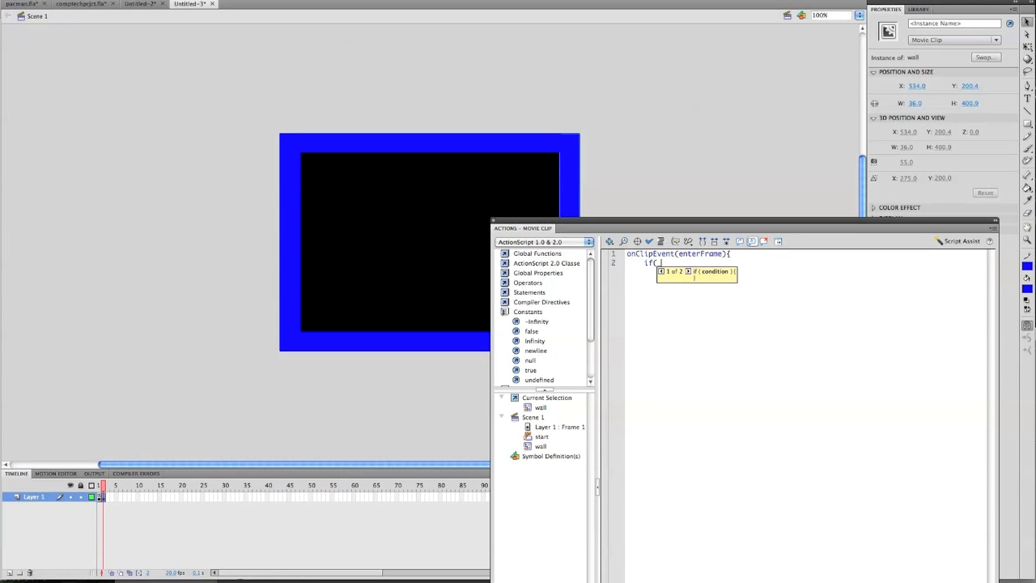
{"action": "type", "text": "_root.char"}
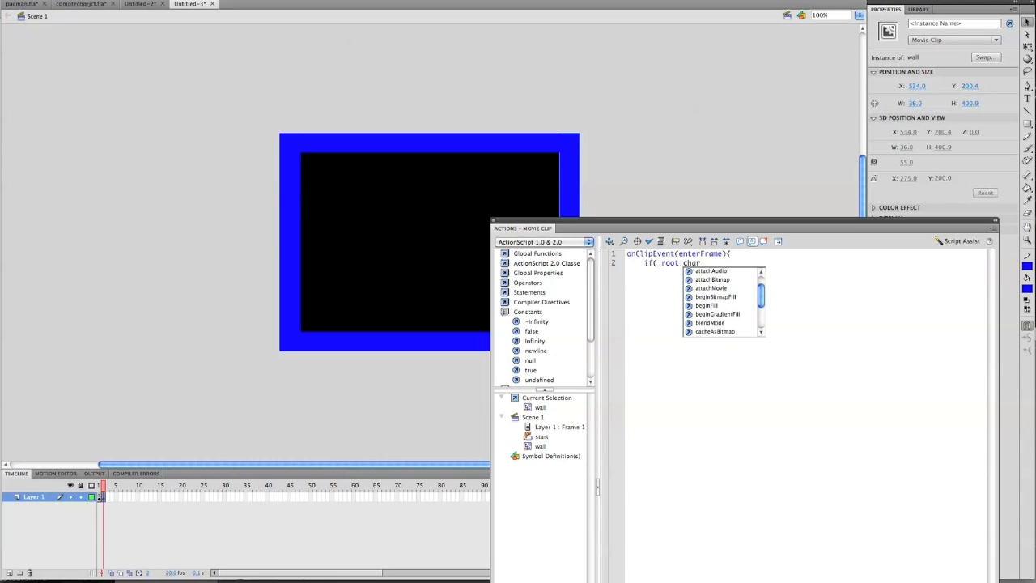
{"action": "type", "text": ".hitTest"}
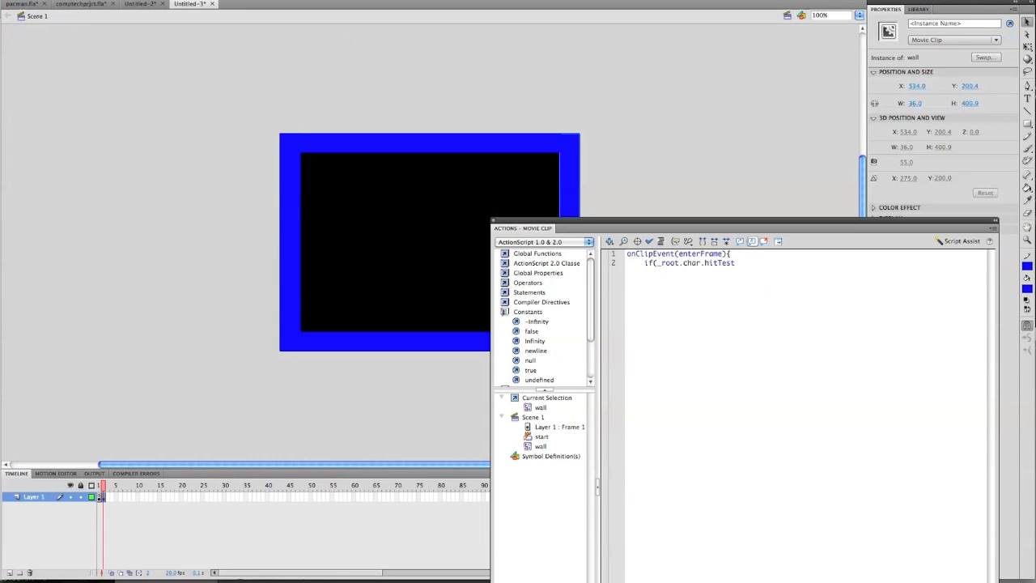
{"action": "type", "text": "(this)){ \t\t"}
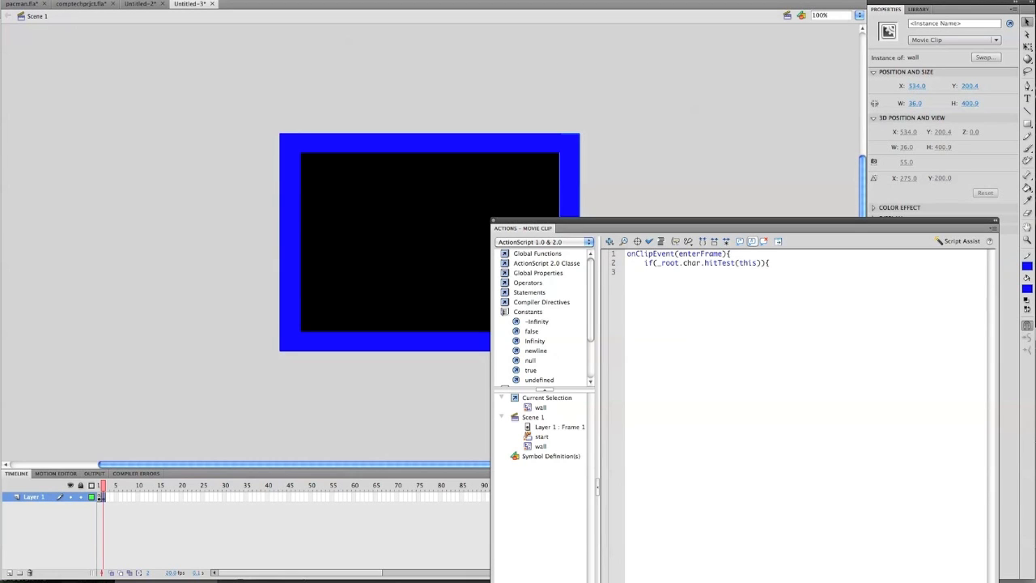
Add _root.char._x -= 6; inside the right wall's hit test, close both braces and auto-format the script
{"action": "type", "text": "_root.char"}
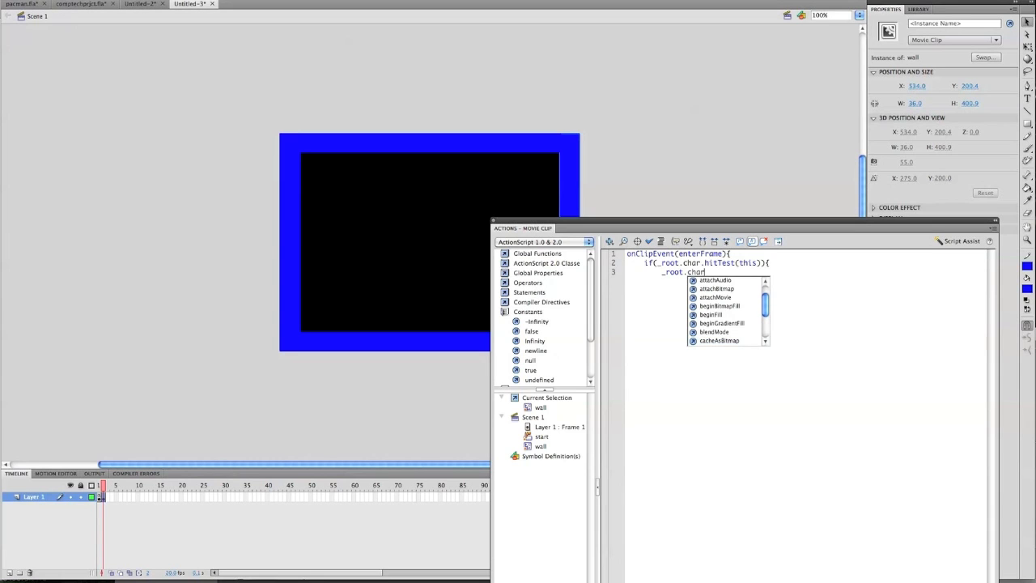
{"action": "type", "text": "._x"}
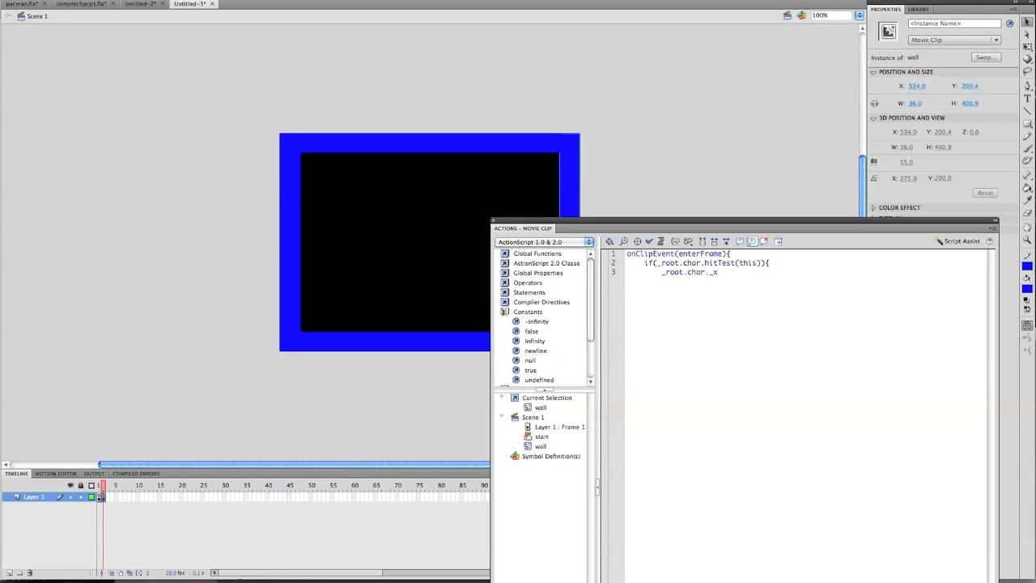
{"action": "type", "text": "-=speed"}
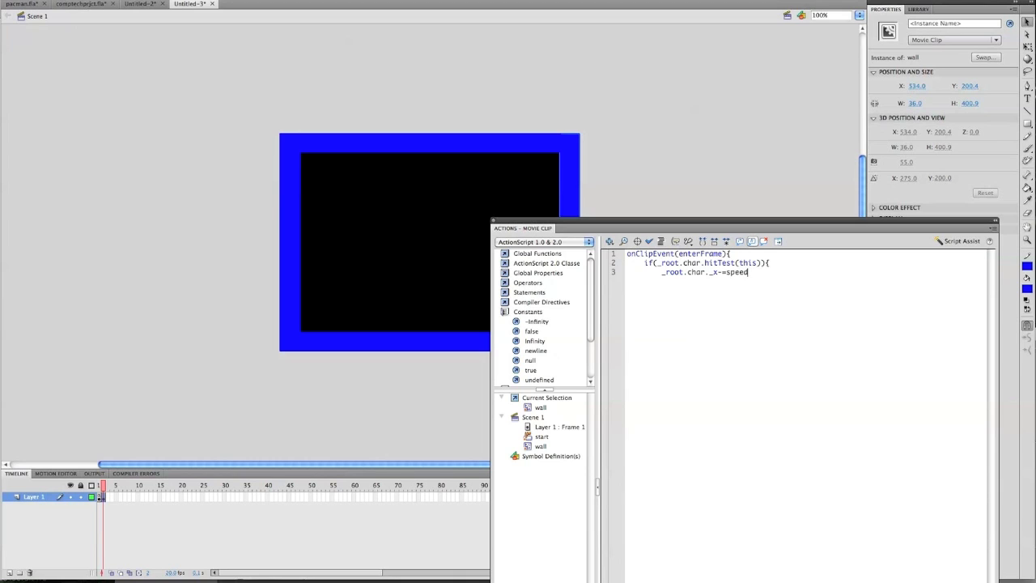
{"action": "key", "text": "BackSpace"}
{"action": "type", "text": "6"}
{"action": "type", "text": "; \t"}
{"action": "type", "text": "} "}
{"action": "type", "text": "}"}
{"action": "left_click", "coordinate": [661, 241]}
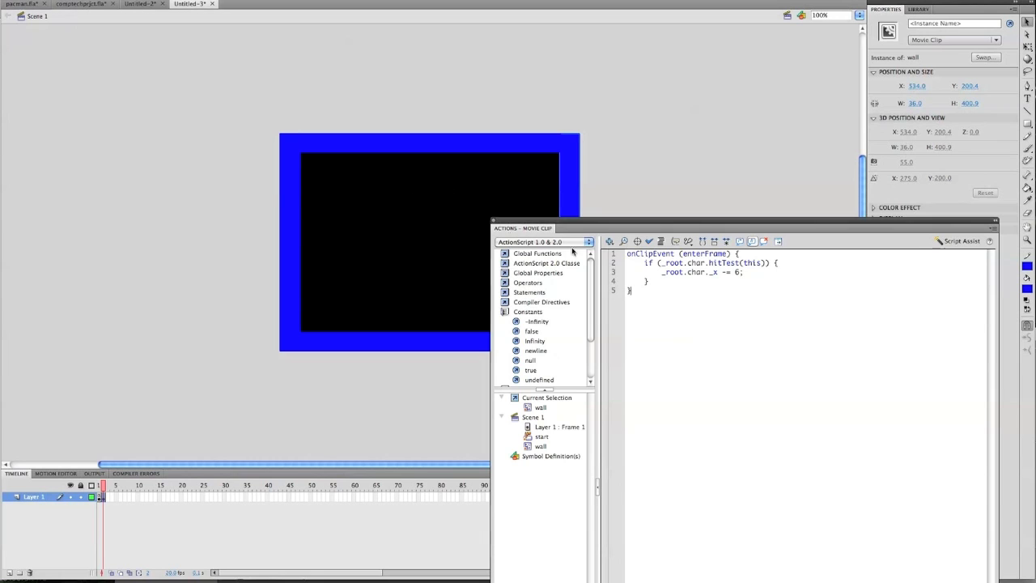
Copy the right wall's script to the left wall and change its movement line to _root.char._x += 6;
{"action": "key", "text": "super+a"}
{"action": "key", "text": "super+c"}
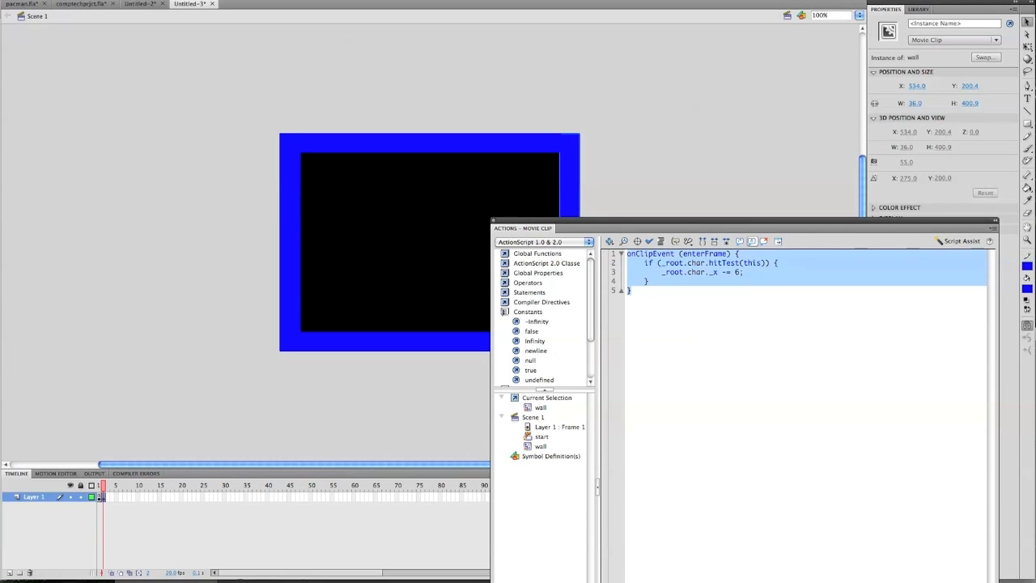
{"action": "left_click", "coordinate": [289, 241]}
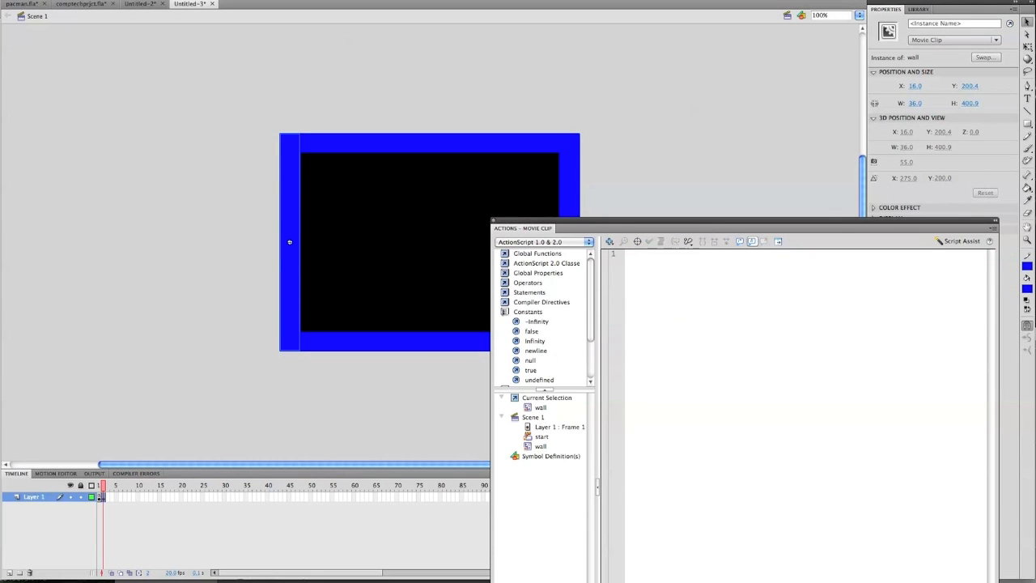
{"action": "key", "text": "super+v"}
{"action": "type", "text": "0"}
{"action": "key", "text": "BackSpace"}
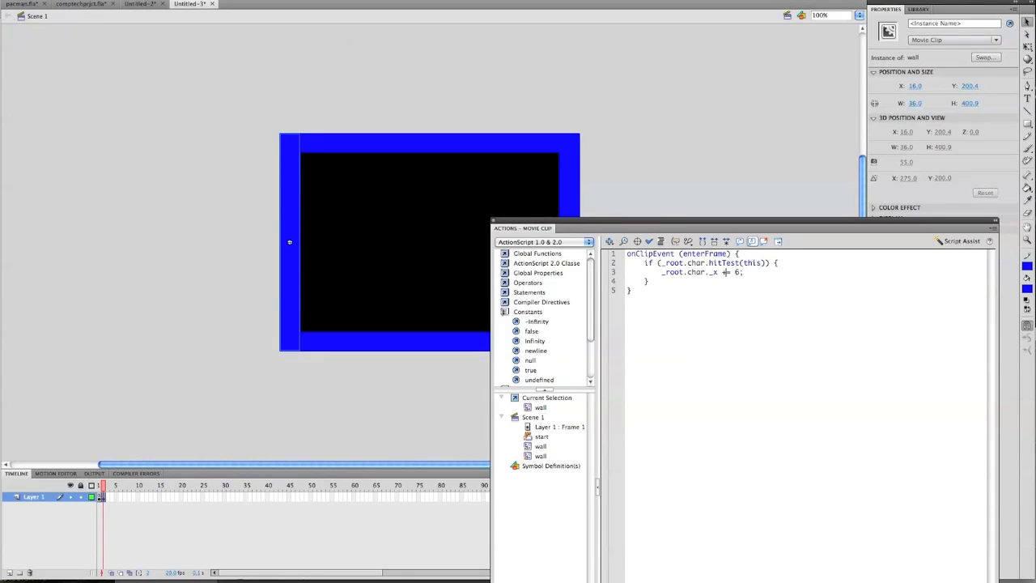
Paste the wall script onto the top wall and change its movement line to _root.char._y += 6;
{"action": "left_click", "coordinate": [437, 144]}
{"action": "key", "text": "super+v"}
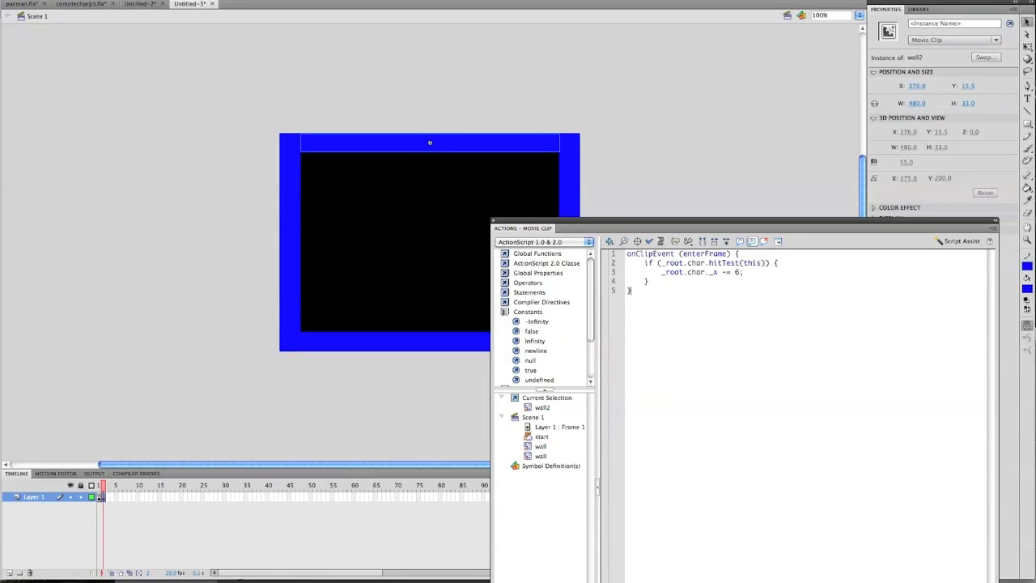
{"action": "key", "text": "BackSpace"}
{"action": "type", "text": "y"}
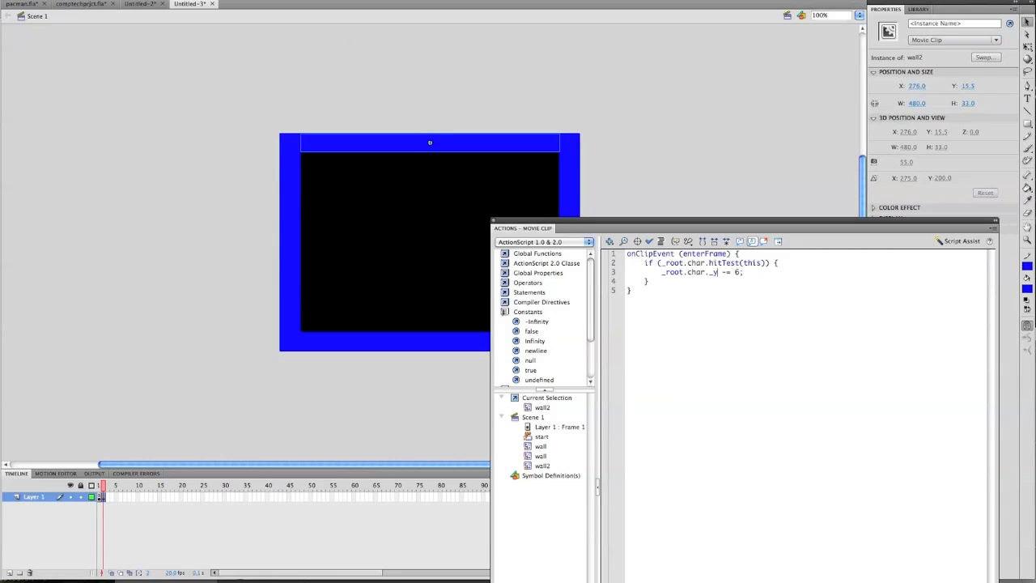
{"action": "key", "text": "Right"}
{"action": "key", "text": "Right"}
{"action": "key", "text": "BackSpace"}
{"action": "type", "text": "+"}
Copy the top wall's script to the bottom wall, replace the operator in its _y line and close the script editor
{"action": "key", "text": "super+a"}
{"action": "left_click", "coordinate": [392, 345]}
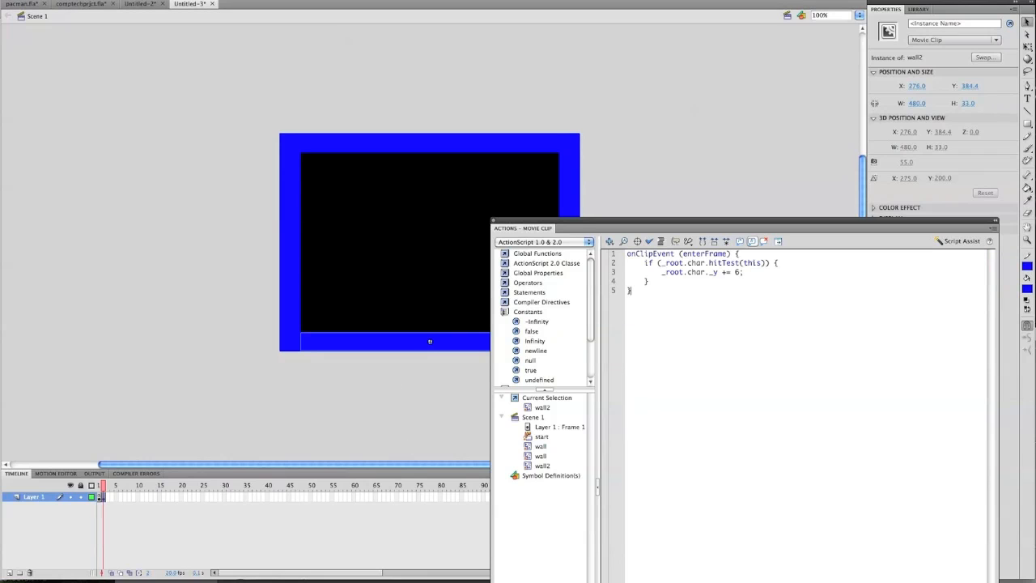
{"action": "left_click", "coordinate": [727, 272]}
{"action": "key", "text": "BackSpace"}
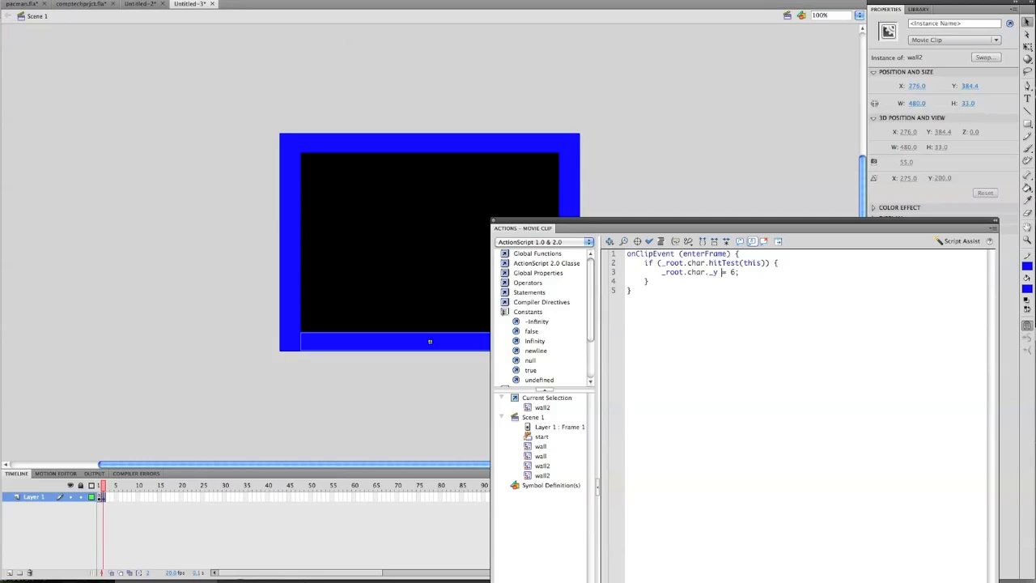
{"action": "type", "text": "+"}
{"action": "left_click", "coordinate": [493, 219]}
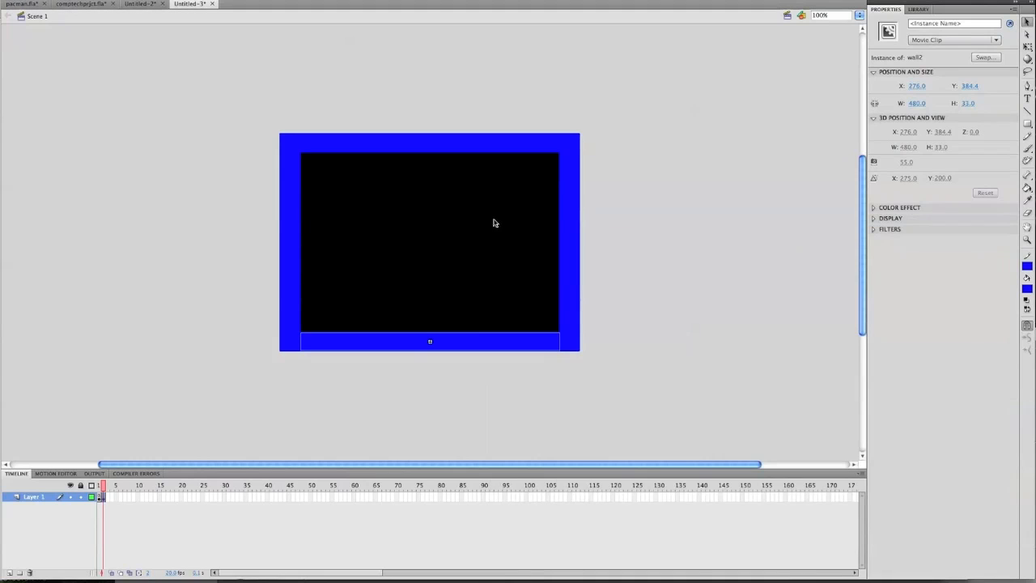
Draw a Pac-Man oval primitive with yellow stroke and fill, about 65 by 70 px, mid-stage, with start angle 29 and end angle 326
{"action": "left_click_drag", "start_coordinate": [1028, 123], "coordinate": [993, 160]}
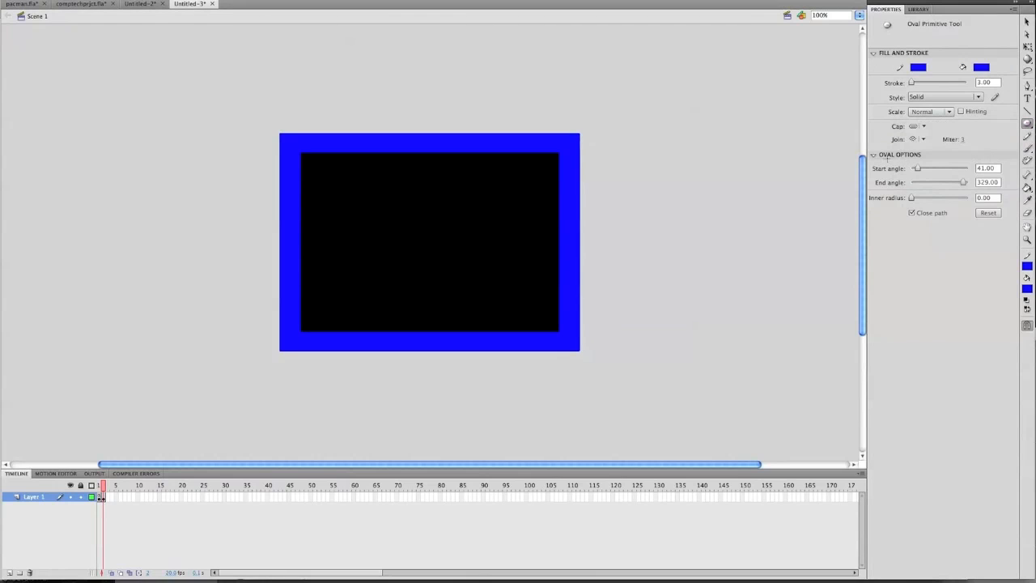
{"action": "left_click", "coordinate": [920, 70]}
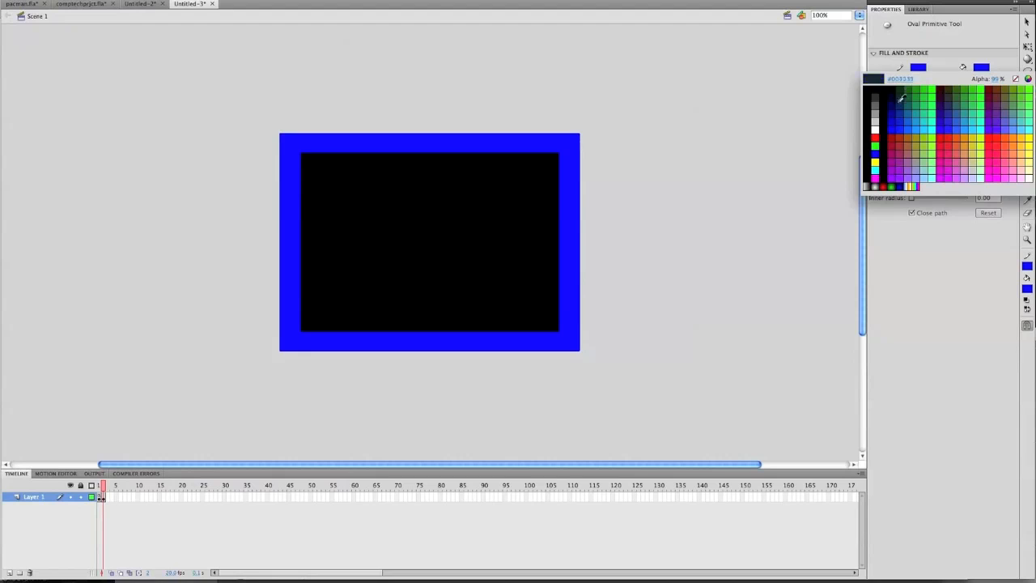
{"action": "left_click", "coordinate": [879, 168]}
{"action": "left_click", "coordinate": [918, 68]}
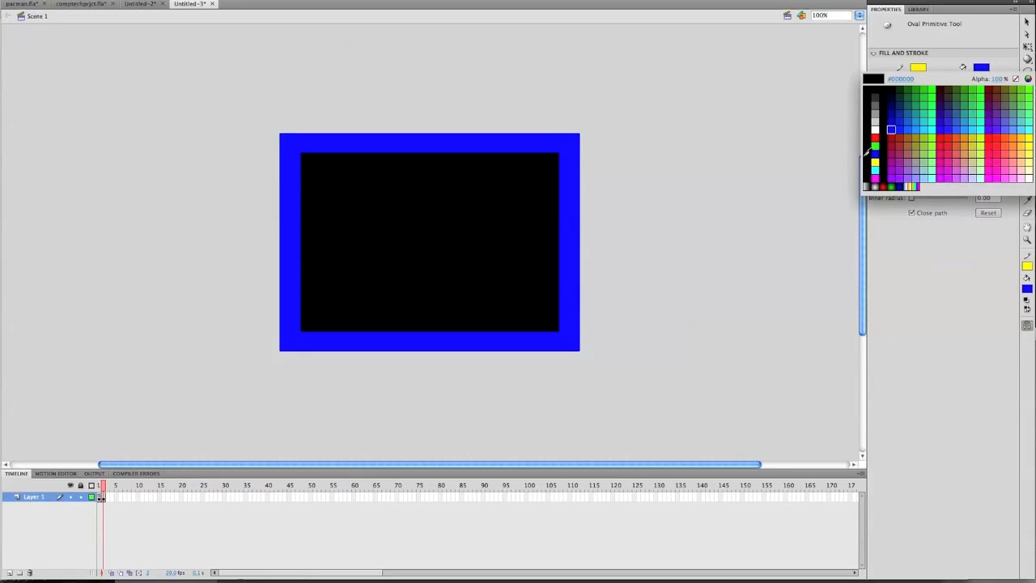
{"action": "left_click", "coordinate": [876, 161]}
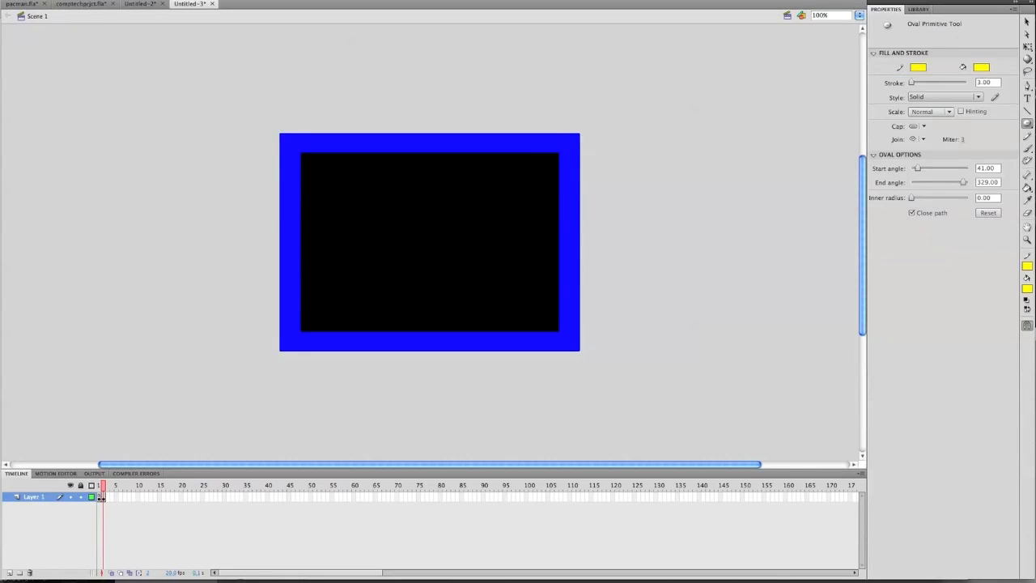
{"action": "left_click_drag", "start_coordinate": [420, 230], "coordinate": [456, 268]}
{"action": "key", "text": "v"}
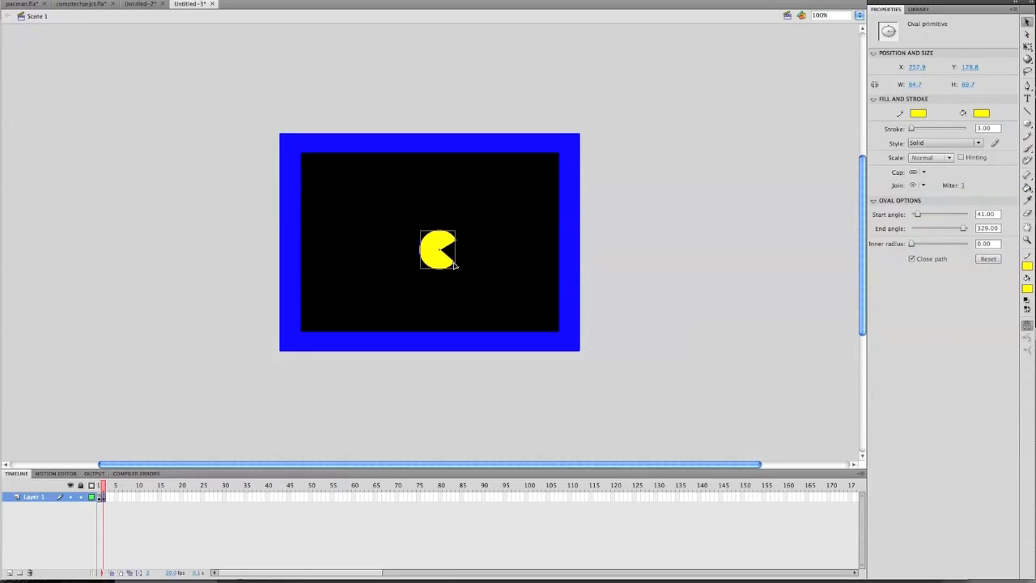
{"action": "mouse_move", "coordinate": [460, 254]}
{"action": "left_mouse_down"}
{"action": "mouse_move", "coordinate": [458, 241]}
{"action": "mouse_move", "coordinate": [455, 254]}
{"action": "left_mouse_up"}
Convert the yellow Pac-Man shape to a Movie Clip symbol named "pacman"
{"action": "right_click", "coordinate": [441, 261]}
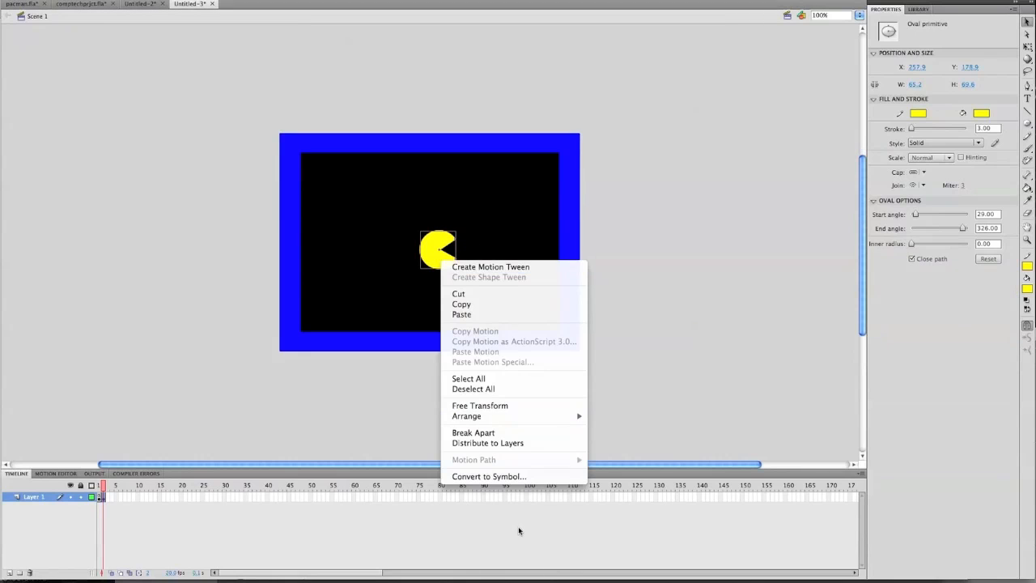
{"action": "left_click", "coordinate": [499, 477]}
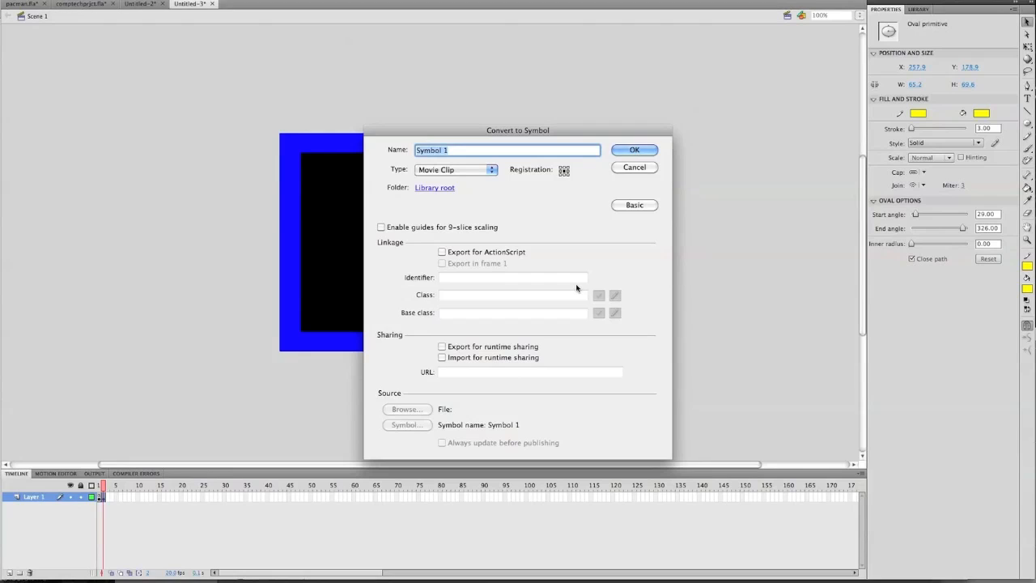
{"action": "type", "text": "pacman"}
{"action": "key", "text": "Return"}
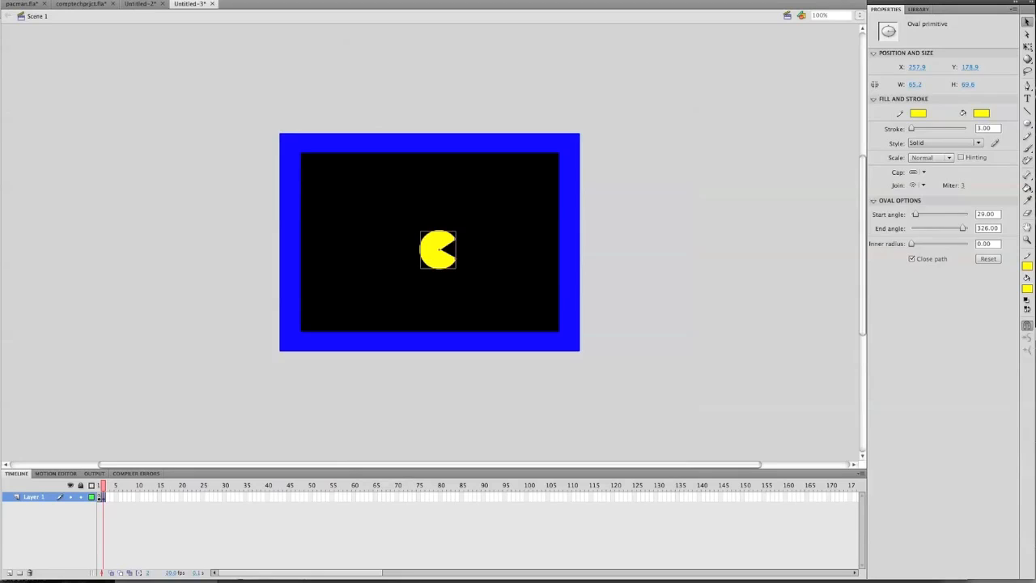
Give the Pac-Man clip the instance name "char" and open its symbol for editing
{"action": "left_click", "coordinate": [944, 23]}
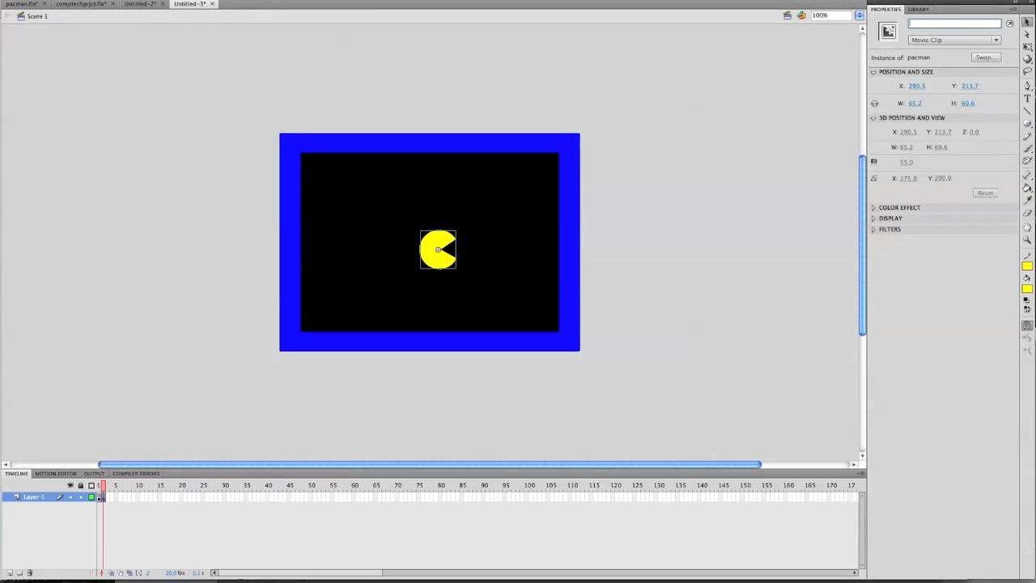
{"action": "type", "text": "char"}
{"action": "left_click", "coordinate": [892, 44]}
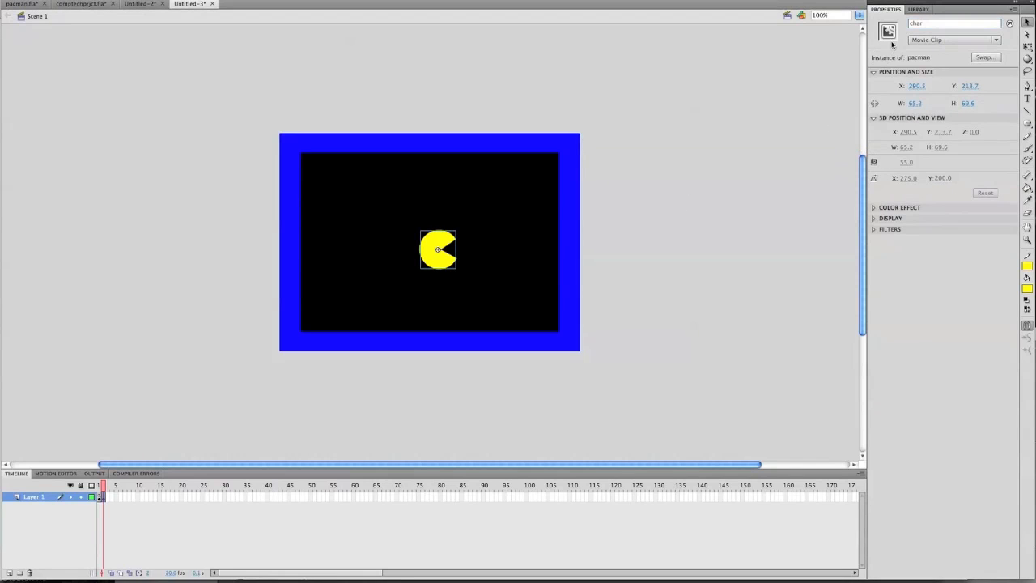
{"action": "double_click", "coordinate": [445, 263]}
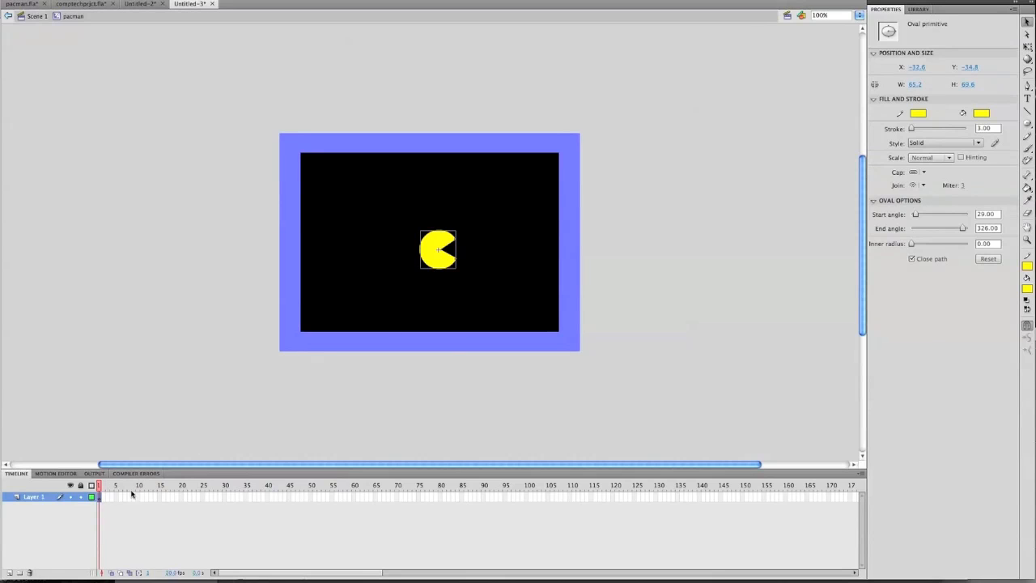
Add three keyframes after frame 1 in the pacman symbol, filling frames 2 to 4 with the same shape
{"action": "key", "text": "F6"}
{"action": "key", "text": "F6"}
{"action": "key", "text": "F6"}
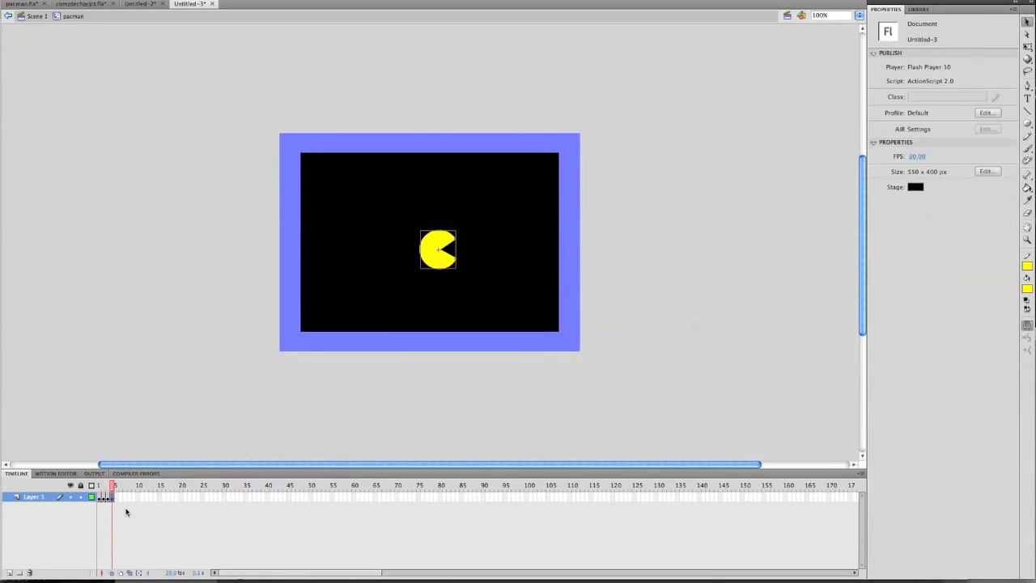
Convert the Pac-Man shape on frame 1 to a Movie Clip symbol named "right"
{"action": "left_click", "coordinate": [100, 498]}
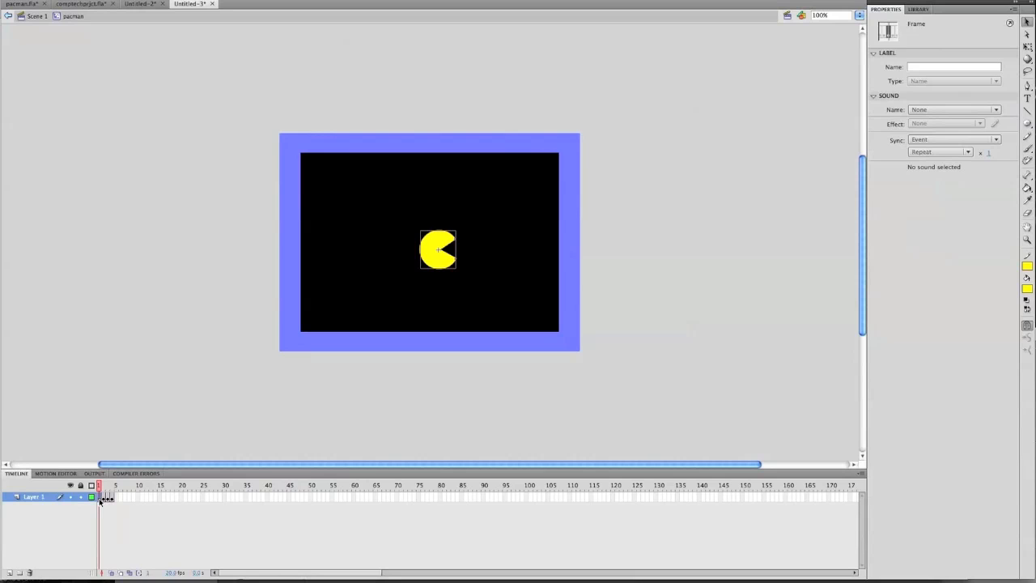
{"action": "right_click", "coordinate": [446, 265]}
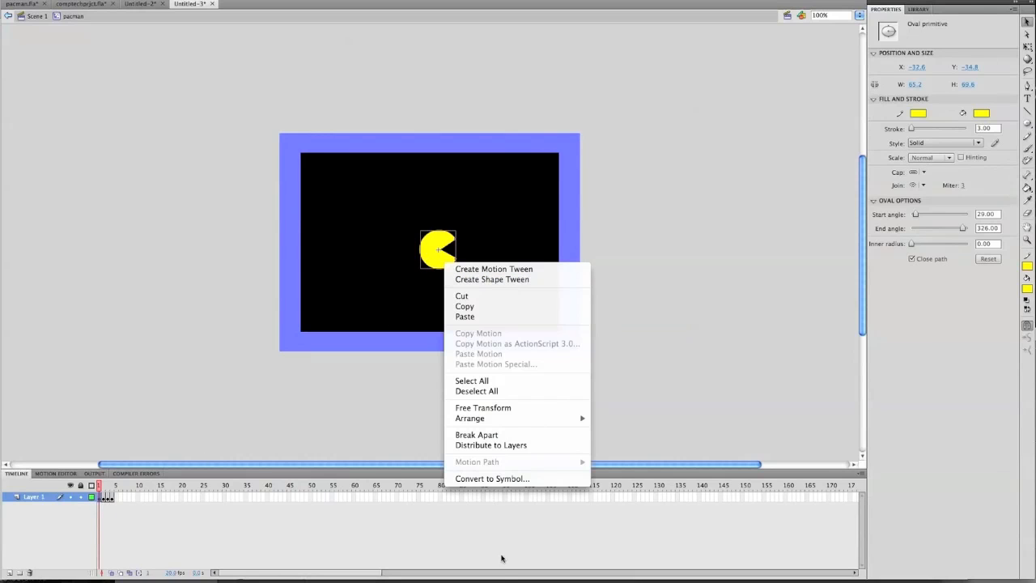
{"action": "left_click", "coordinate": [491, 480]}
{"action": "key", "text": "BackSpace"}
{"action": "type", "text": "right"}
{"action": "key", "text": "Return"}
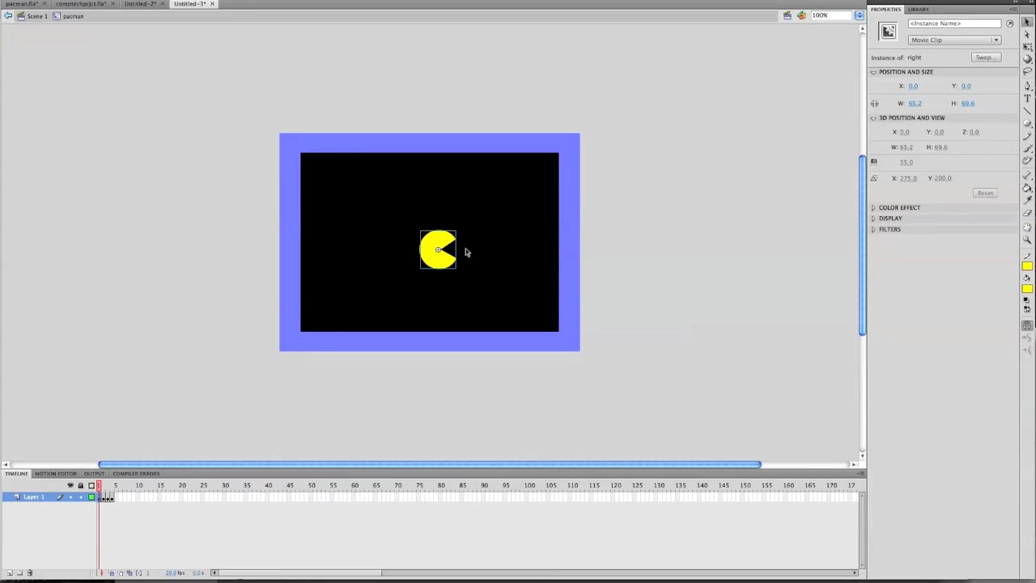
Open the right clip and add keyframes 2 to 4 that gradually close the mouth to start angle 357 and end angle 350
{"action": "double_click", "coordinate": [444, 266]}
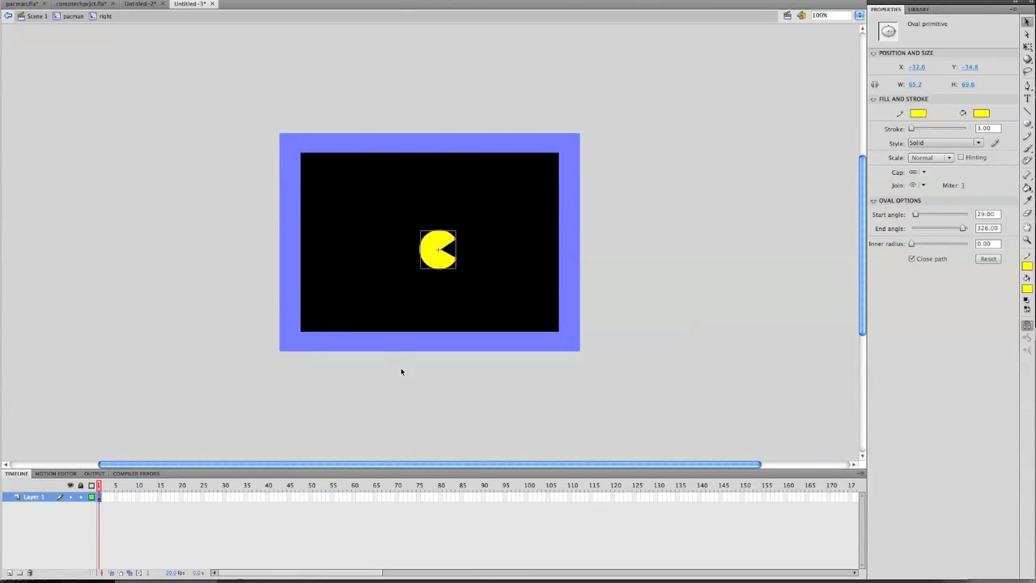
{"action": "key", "text": "F6"}
{"action": "left_click_drag", "start_coordinate": [458, 261], "coordinate": [459, 244]}
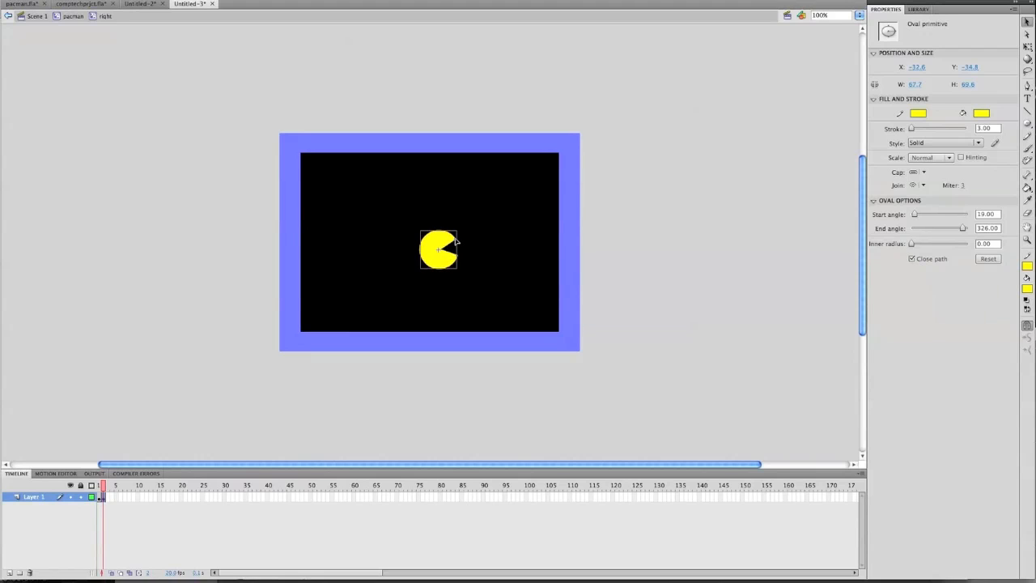
{"action": "key", "text": "F6"}
{"action": "left_click_drag", "start_coordinate": [454, 253], "coordinate": [460, 251]}
{"action": "key", "text": "F6"}
{"action": "left_click", "coordinate": [459, 253]}
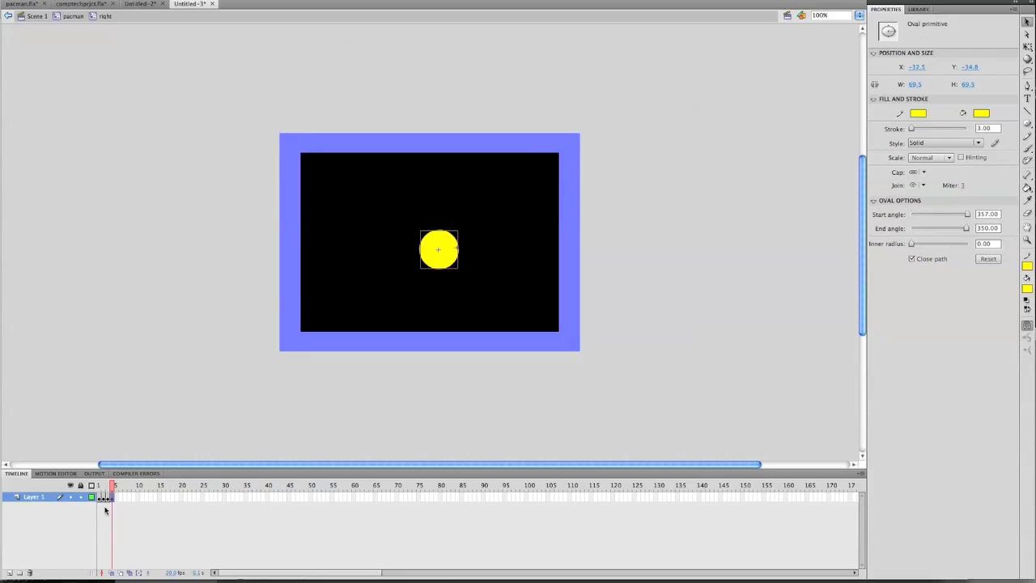
Add keyframes 5 to 7 in the right clip that gradually reopen the mouth, and play back the chewing animation
{"action": "key", "text": "F6"}
{"action": "left_click", "coordinate": [459, 252]}
{"action": "left_click_drag", "start_coordinate": [458, 251], "coordinate": [461, 245]}
{"action": "key", "text": "F6"}
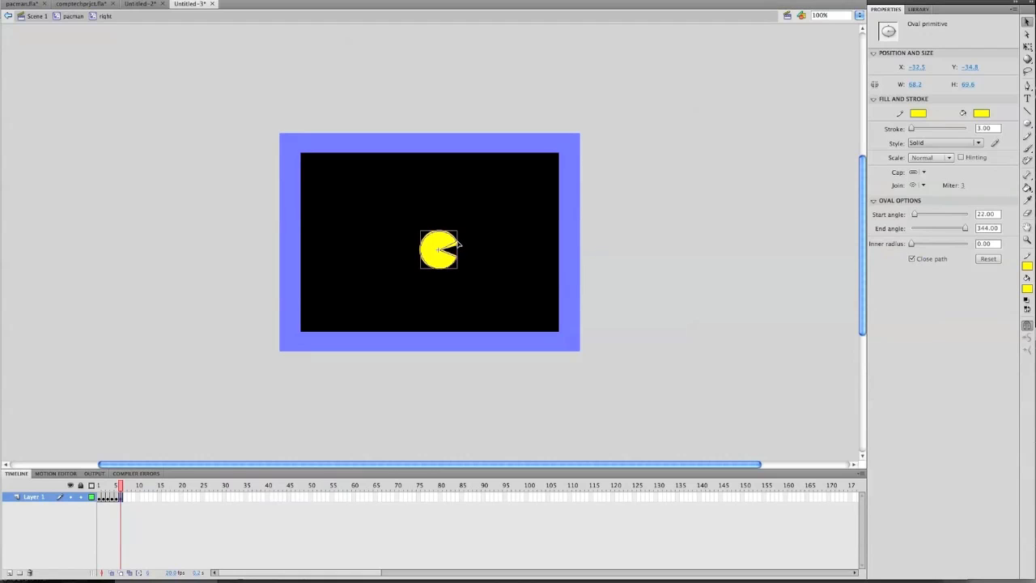
{"action": "key", "text": "F6"}
{"action": "left_click_drag", "start_coordinate": [456, 260], "coordinate": [457, 263]}
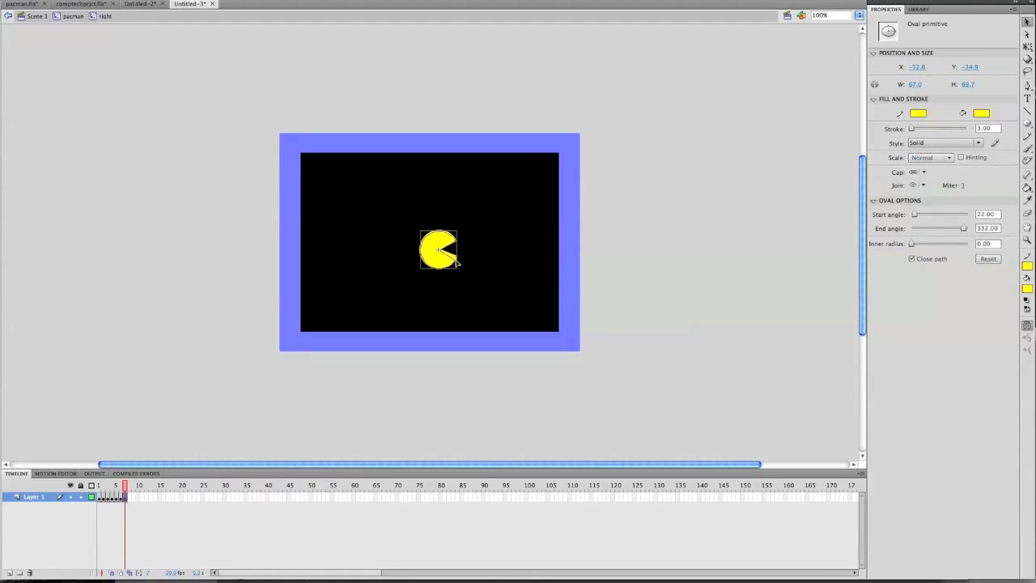
{"action": "left_click_drag", "start_coordinate": [457, 260], "coordinate": [456, 256]}
{"action": "left_click", "coordinate": [101, 498]}
{"action": "left_click_drag", "start_coordinate": [101, 499], "coordinate": [129, 500]}
{"action": "left_click", "coordinate": [126, 500]}
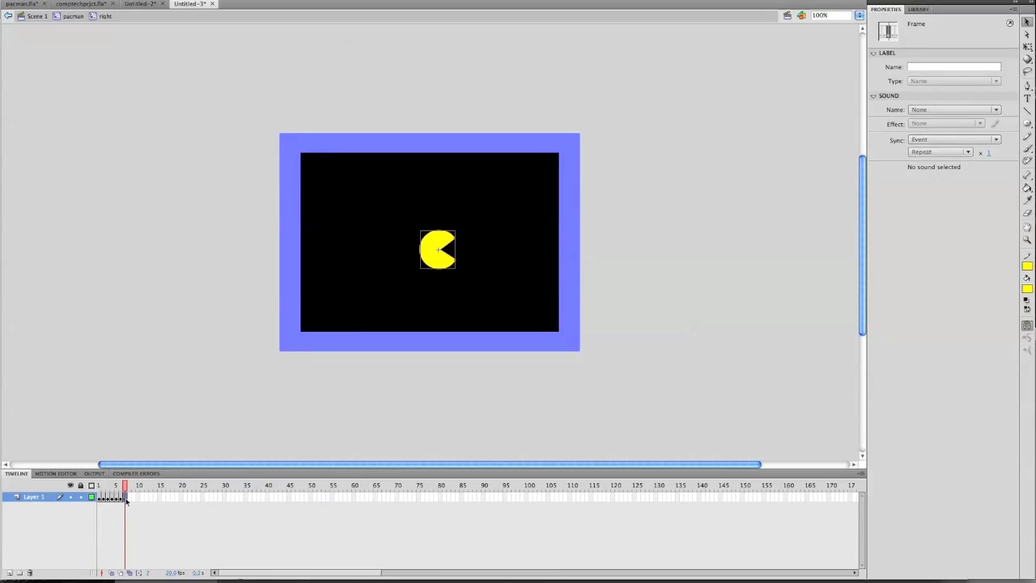
{"action": "key", "text": "Return"}
Back in the pacman symbol, replace frame 2's shape with an in-place copy of the right clip rotated 180° to face left
{"action": "left_click", "coordinate": [72, 16]}
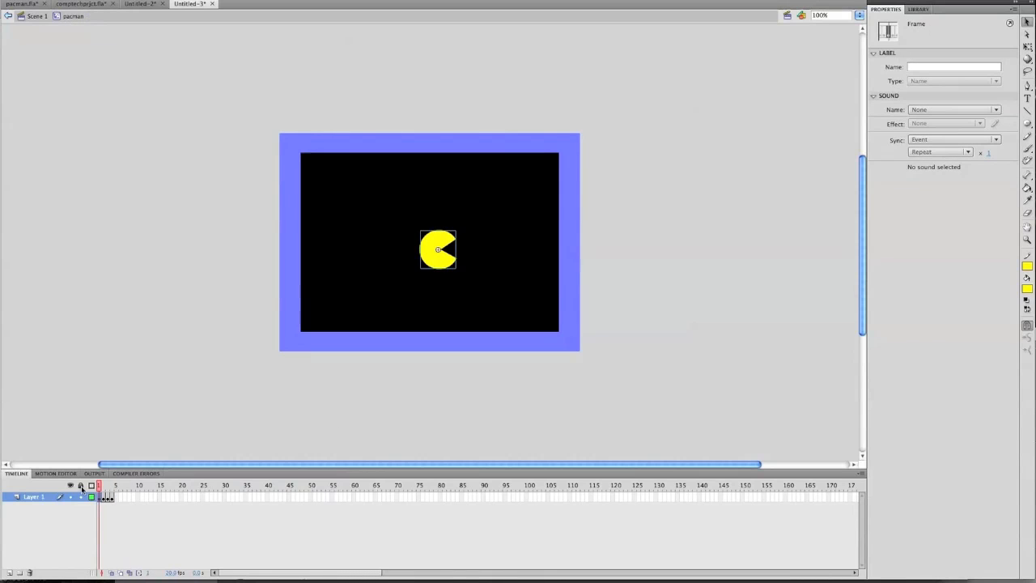
{"action": "right_click", "coordinate": [447, 259]}
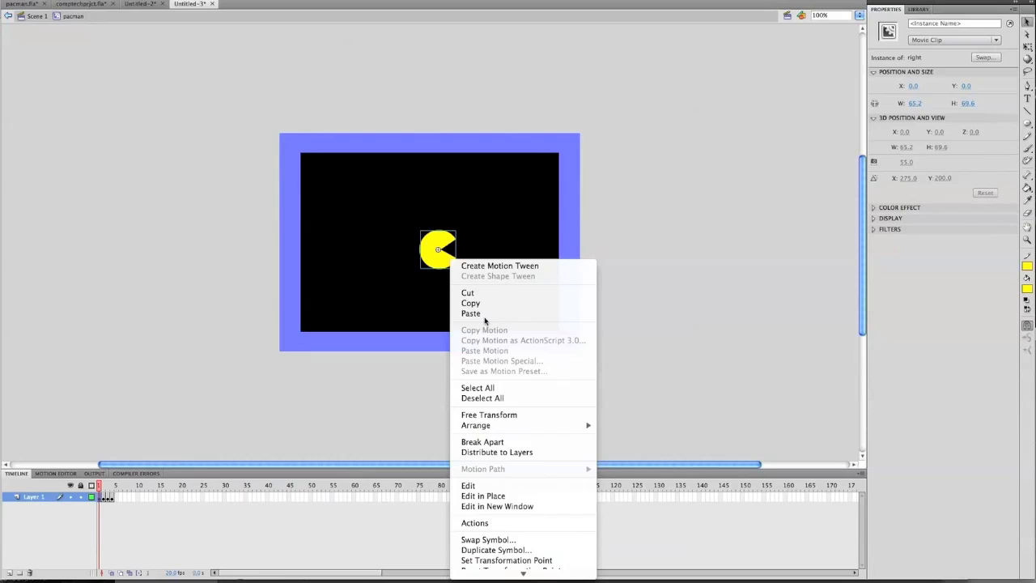
{"action": "left_click", "coordinate": [477, 303]}
{"action": "left_click", "coordinate": [103, 497]}
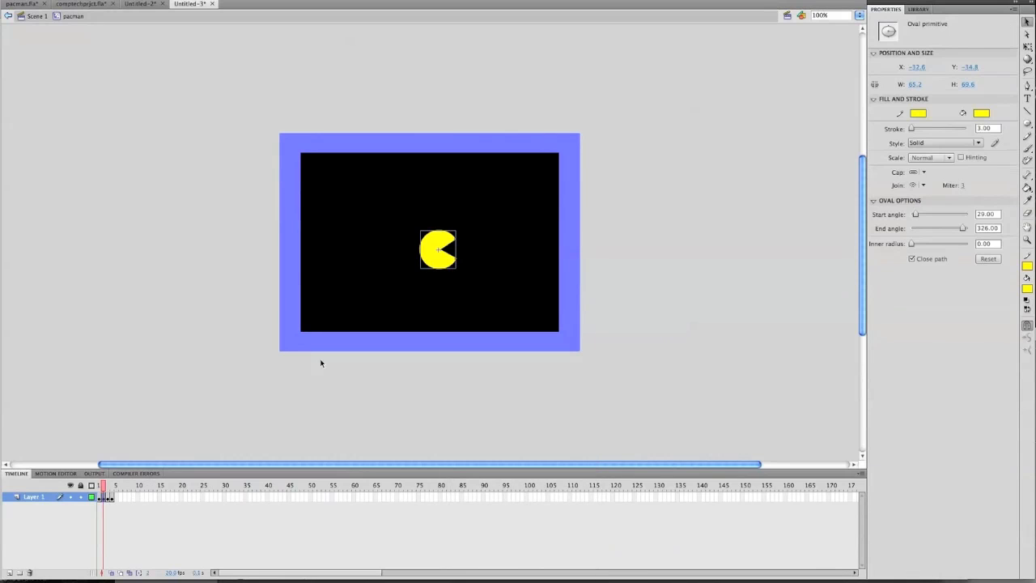
{"action": "key", "text": "Delete"}
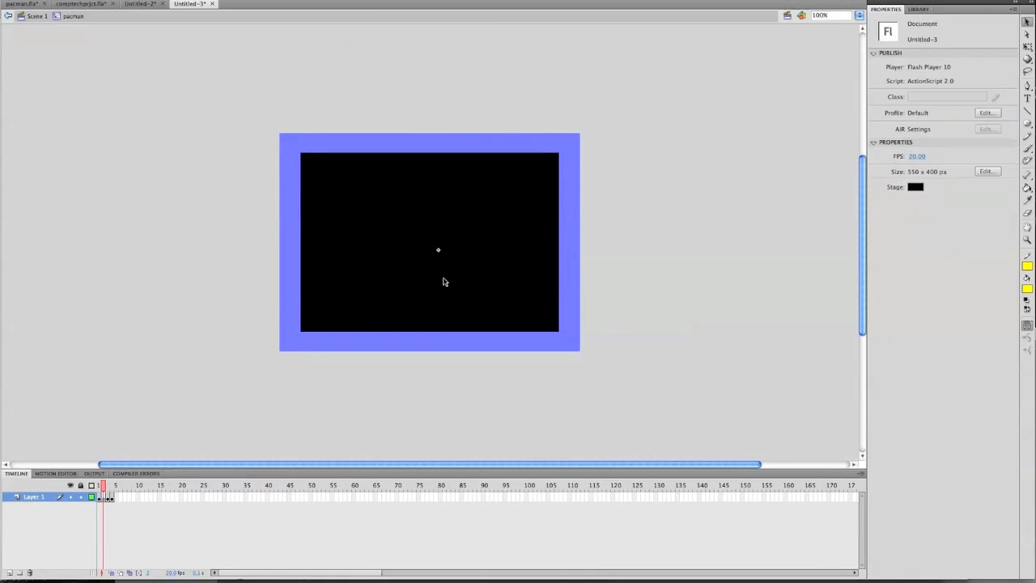
{"action": "key", "text": "super+shift+v"}
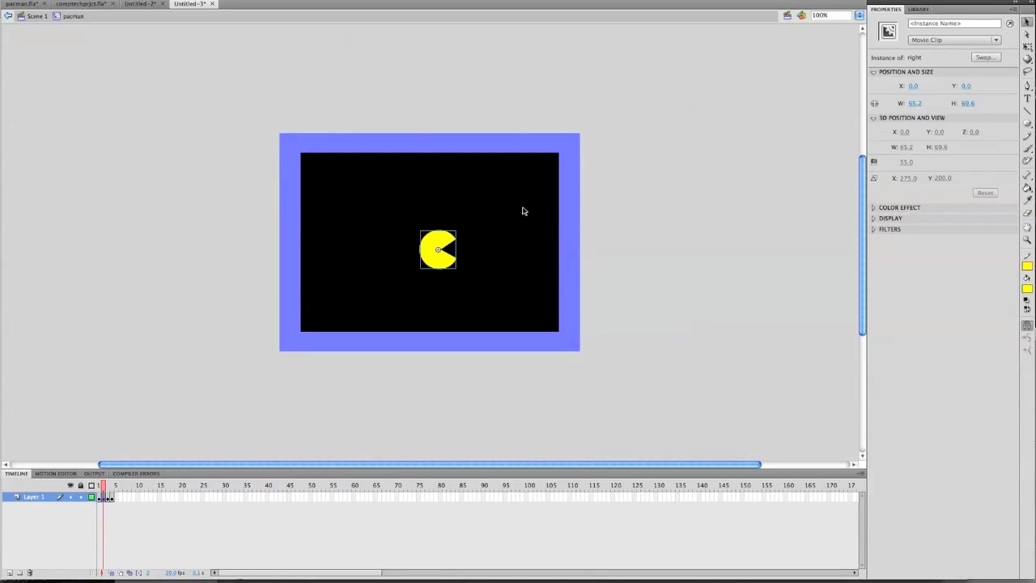
{"action": "key", "text": "q"}
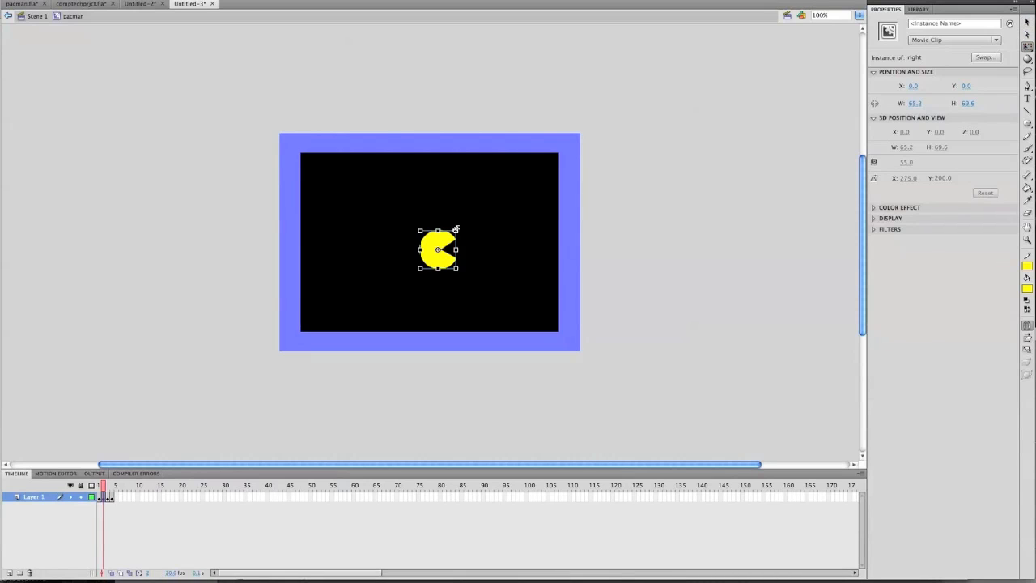
{"action": "left_click_drag", "start_coordinate": [458, 227], "coordinate": [398, 293]}
Replace frame 3's shape with an in-place copy of the right clip rotated a quarter turn to face up
{"action": "key", "text": "period"}
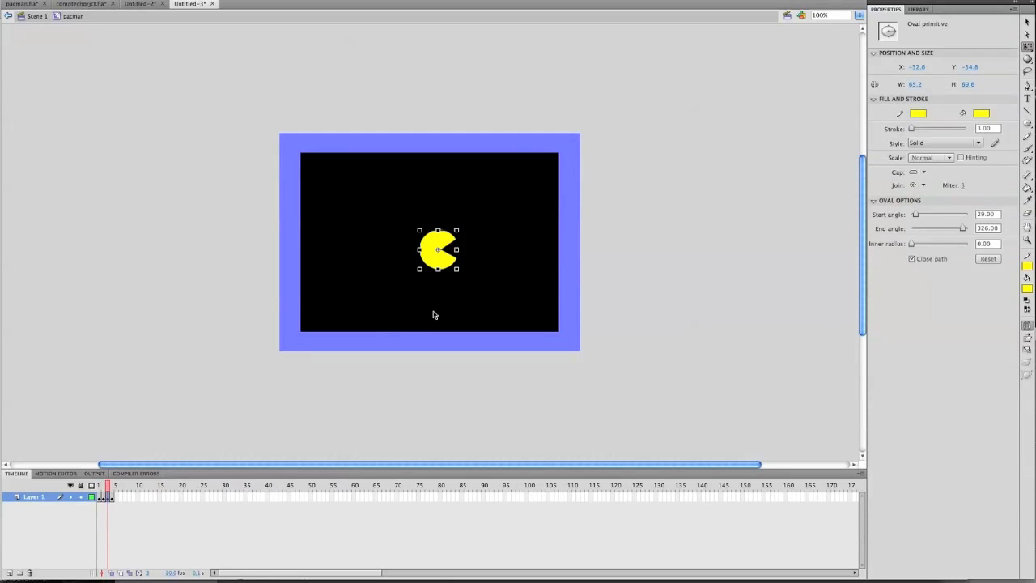
{"action": "key", "text": "Delete"}
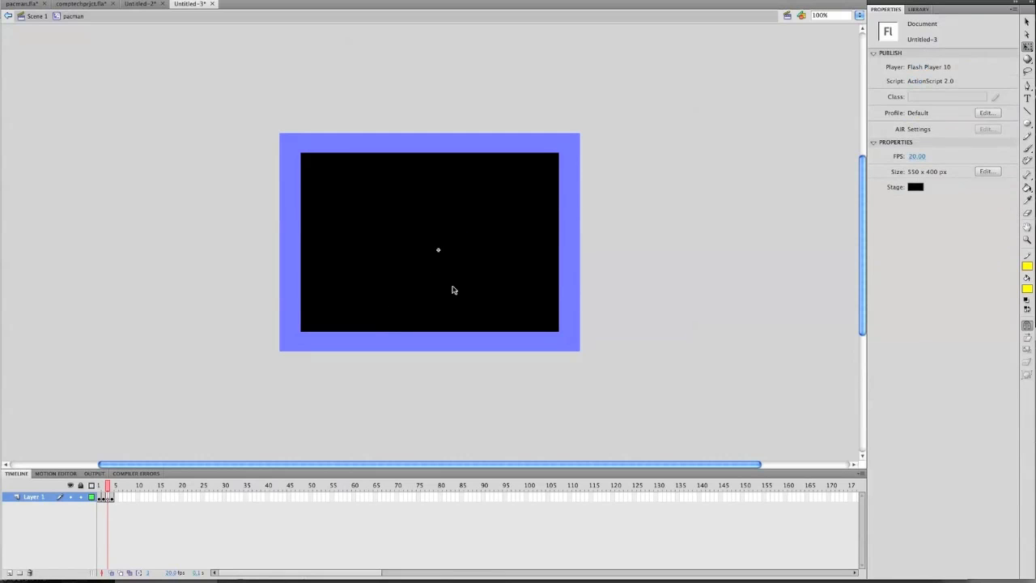
{"action": "key", "text": "ctrl+shift+v"}
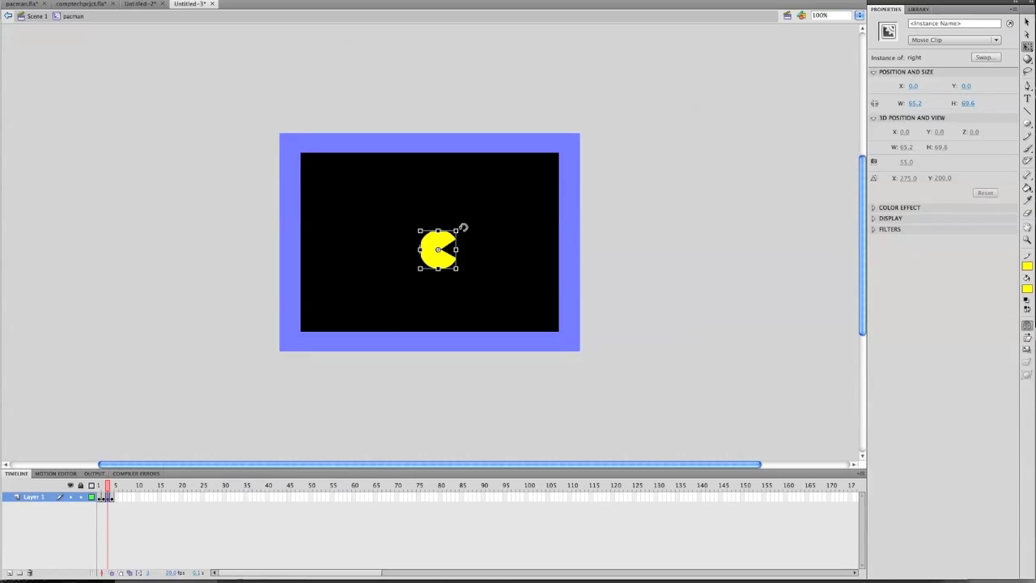
{"action": "left_click_drag", "start_coordinate": [462, 227], "coordinate": [411, 224]}
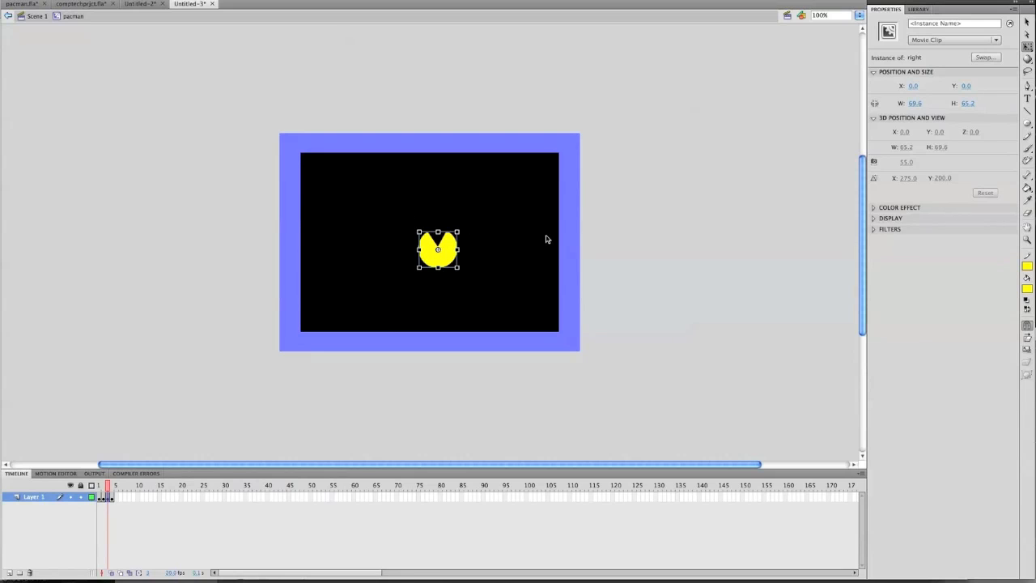
{"action": "key", "text": "ctrl+z"}
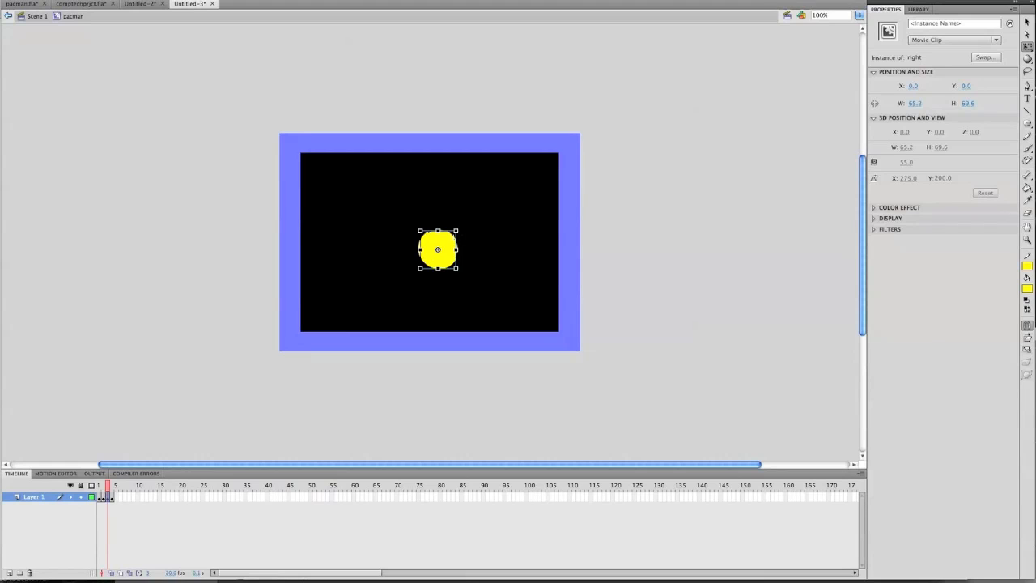
{"action": "left_click_drag", "start_coordinate": [453, 236], "coordinate": [453, 238]}
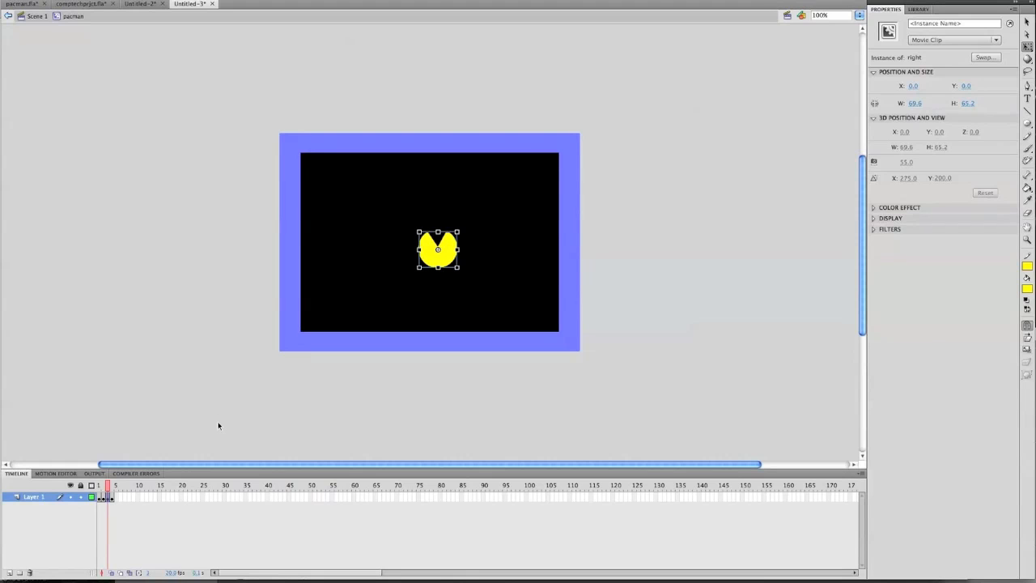
Replace frame 4's shape with an in-place copy of the right clip rotated to face down, and step through the four frames
{"action": "left_click", "coordinate": [112, 497]}
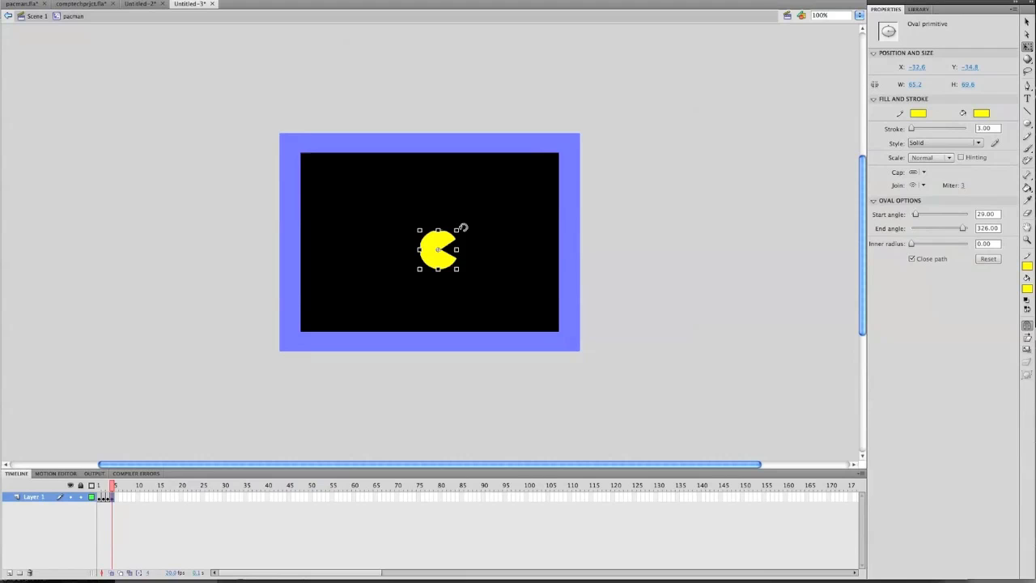
{"action": "key", "text": "Delete"}
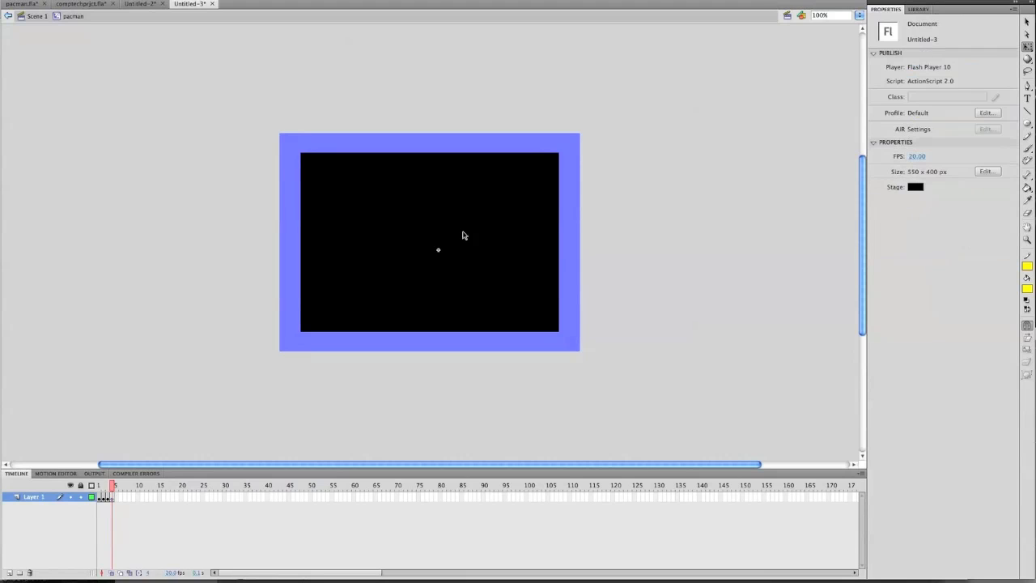
{"action": "key", "text": "super+shift+v"}
{"action": "left_click_drag", "start_coordinate": [463, 232], "coordinate": [461, 268]}
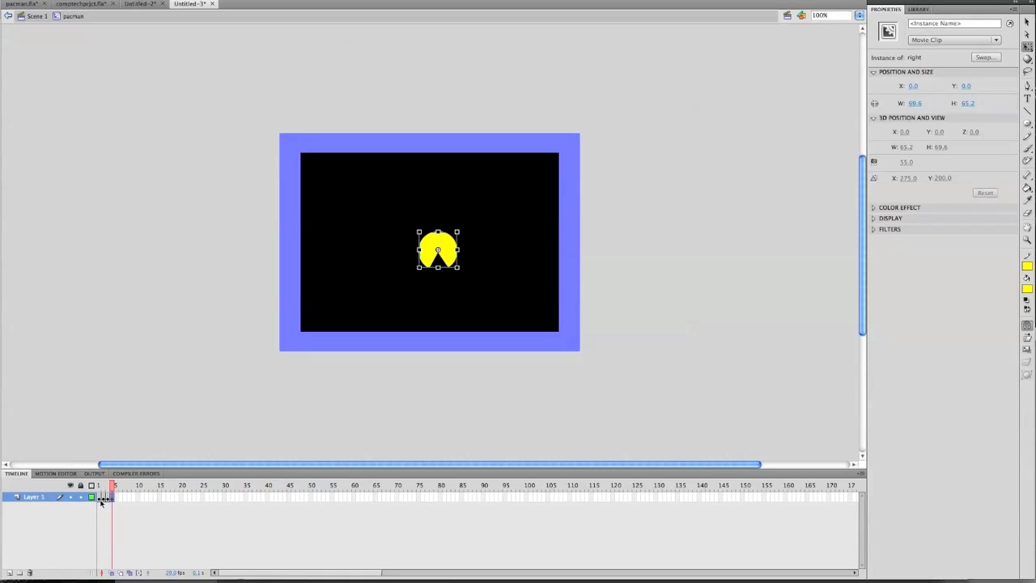
{"action": "left_click", "coordinate": [101, 497]}
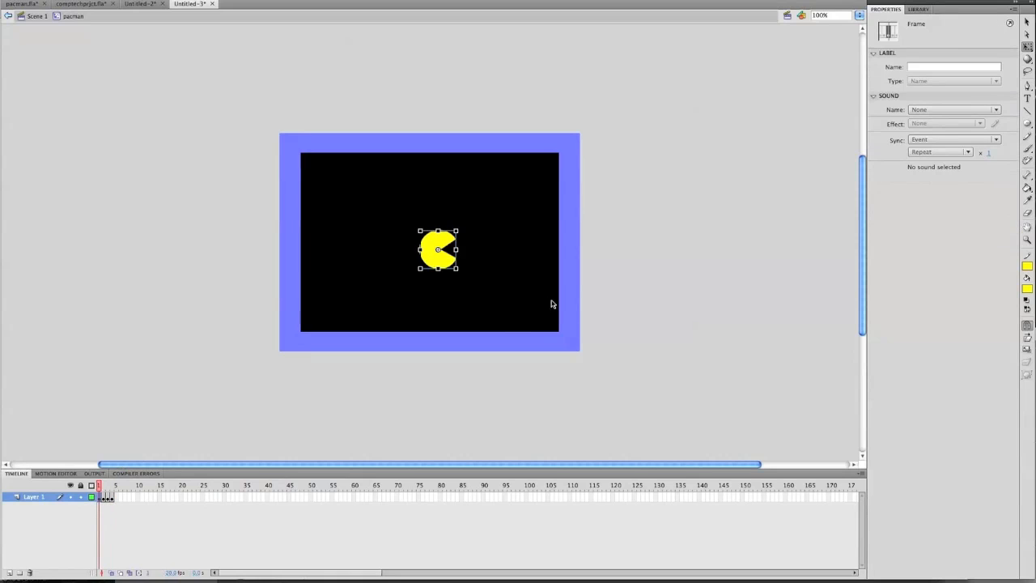
{"action": "key", "text": "period"}
{"action": "key", "text": "period"}
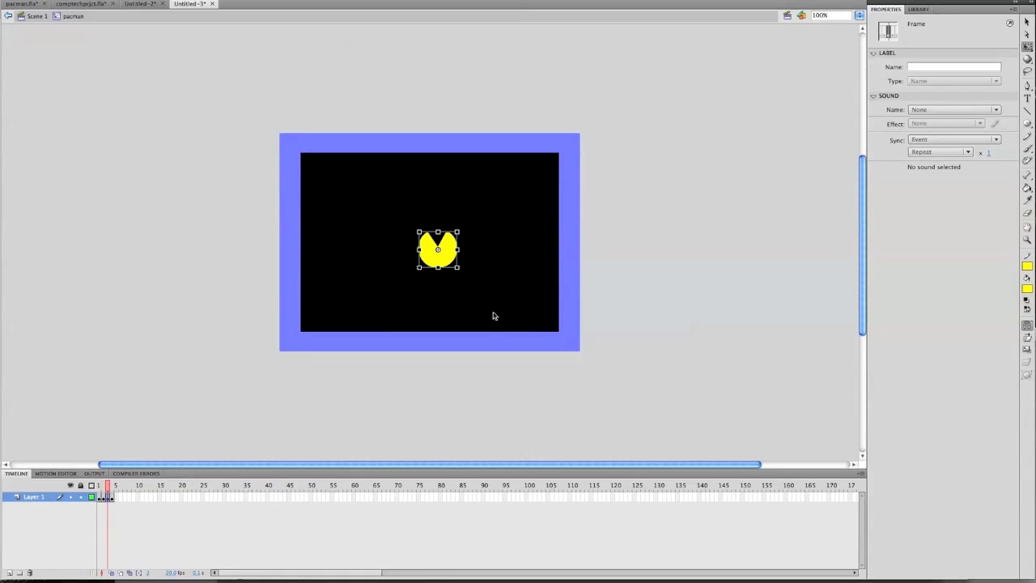
{"action": "key", "text": "period"}
Add a stop(); script to each of frames 1 to 4 in the pacman symbol
{"action": "left_click", "coordinate": [100, 498]}
{"action": "right_click", "coordinate": [99, 498]}
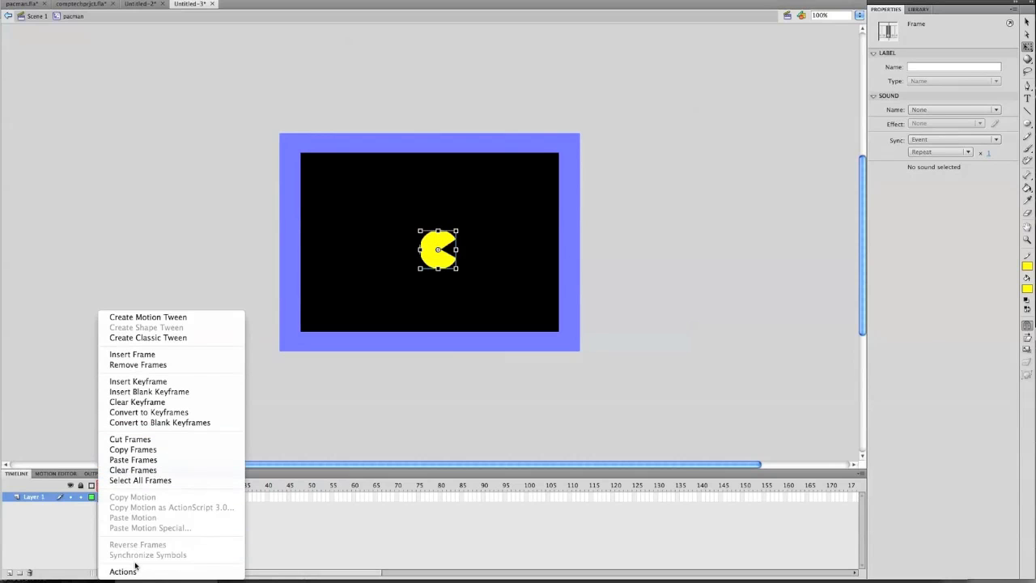
{"action": "left_click", "coordinate": [134, 572]}
{"action": "type", "text": "stop();"}
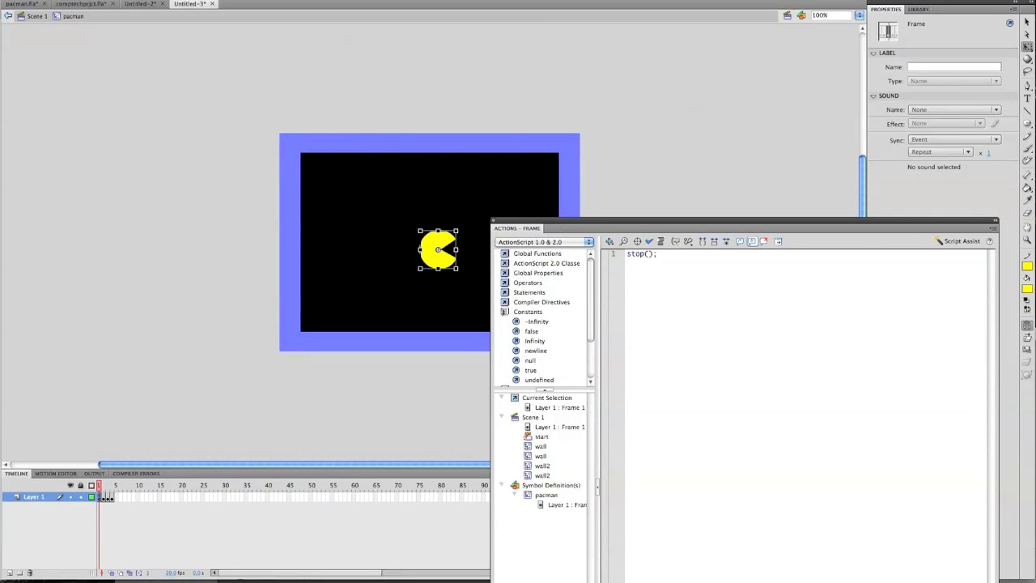
{"action": "left_click", "coordinate": [103, 497]}
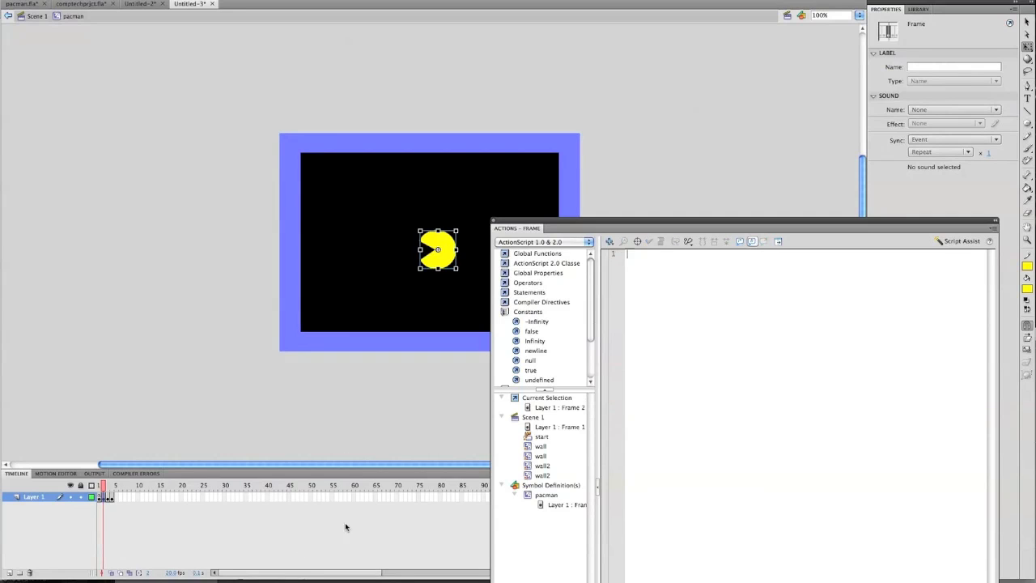
{"action": "type", "text": "stop();"}
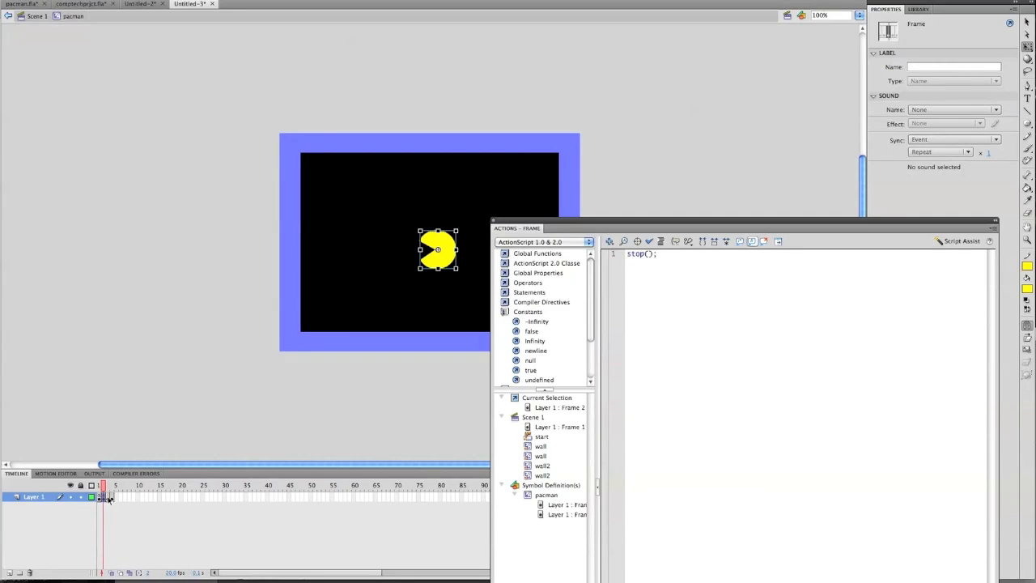
{"action": "left_click", "coordinate": [109, 497]}
{"action": "type", "text": "stop();"}
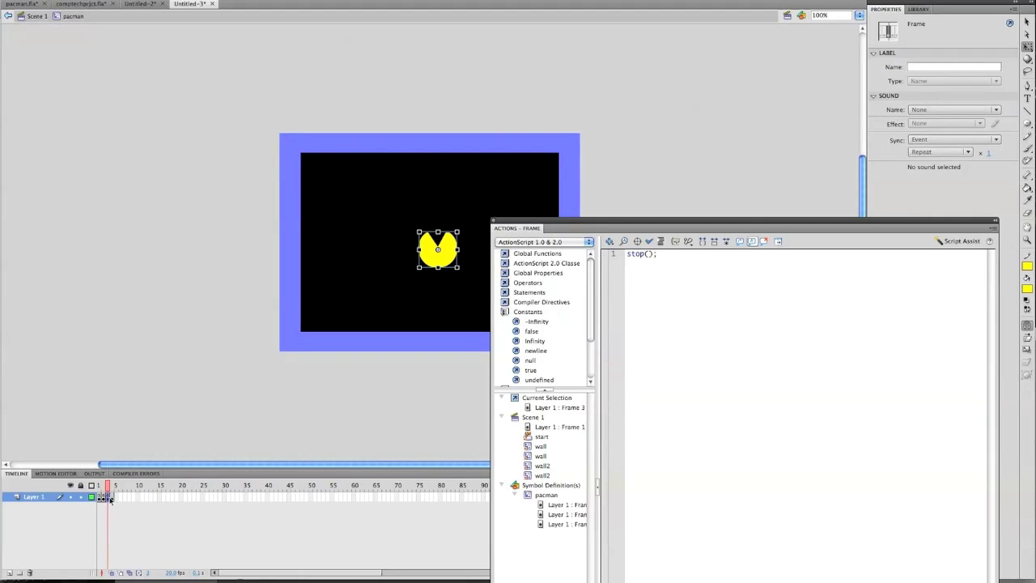
{"action": "left_click", "coordinate": [113, 496]}
{"action": "type", "text": "stop();"}
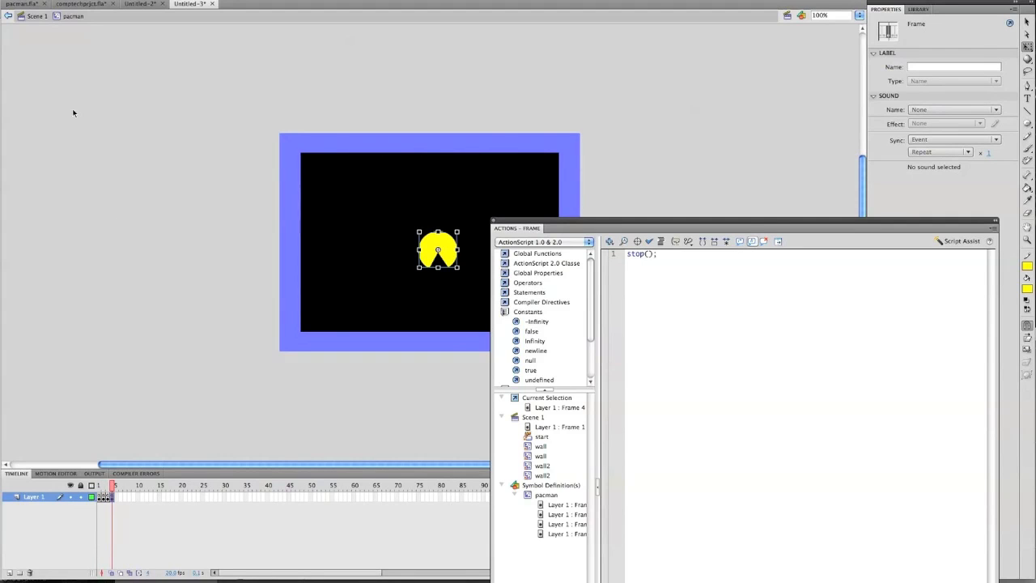
Return to Scene 1, add a stop(); script to frame 2, close the script editor and deselect everything
{"action": "left_click", "coordinate": [35, 16]}
{"action": "left_click", "coordinate": [103, 497]}
{"action": "mouse_move", "coordinate": [745, 579]}
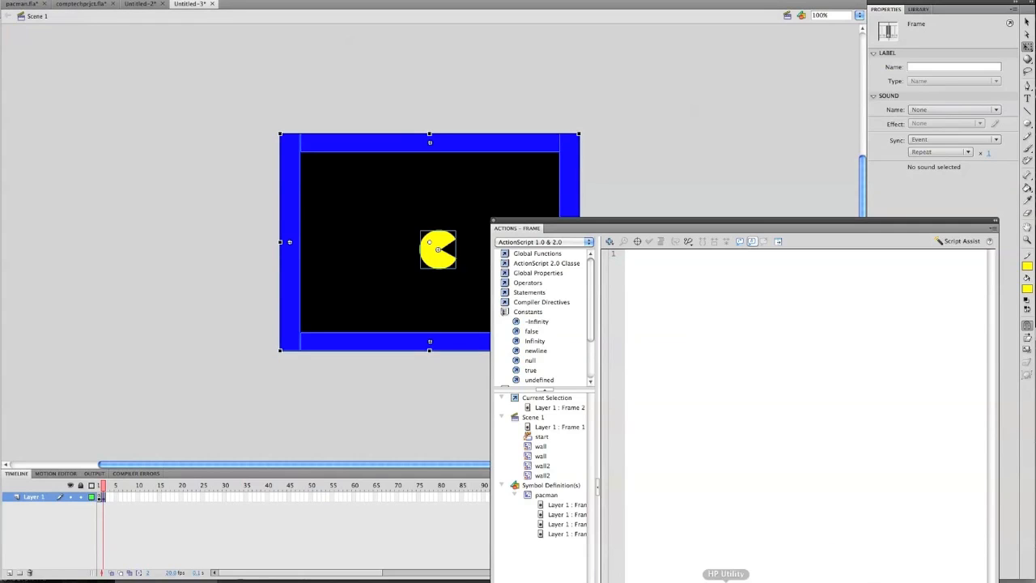
{"action": "type", "text": "stop();"}
{"action": "key", "text": "F9"}
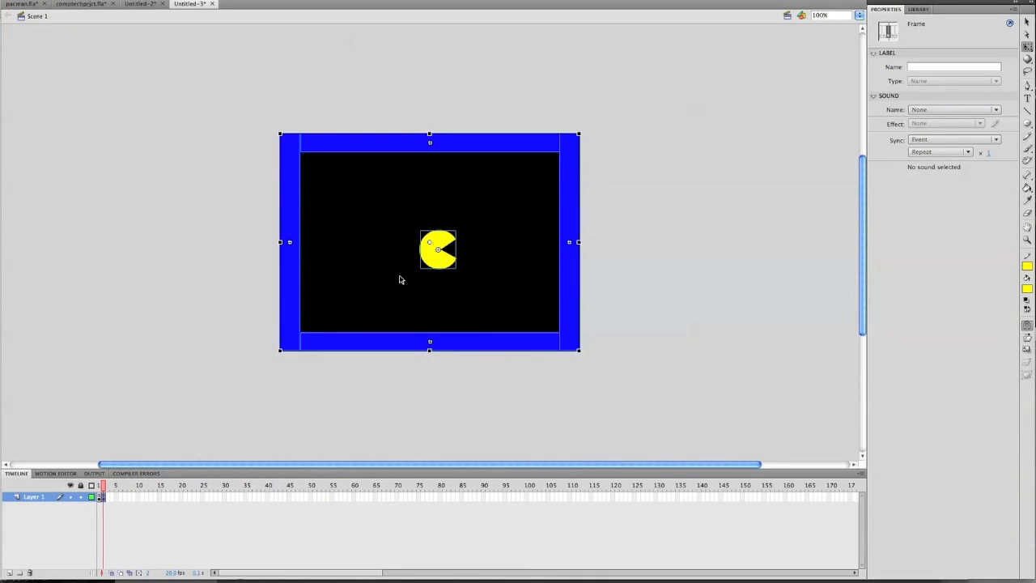
{"action": "left_click", "coordinate": [399, 279]}
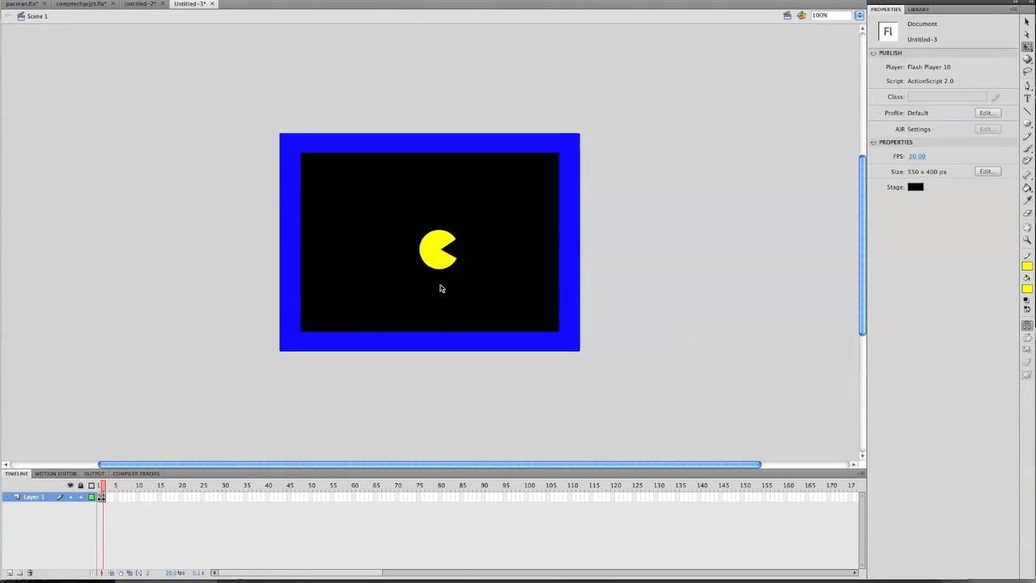